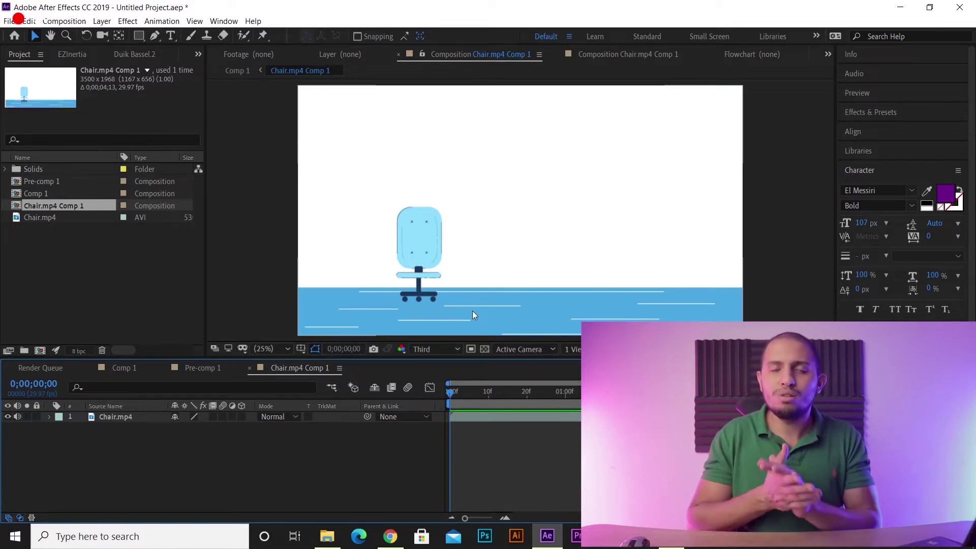
Step: Show the rotation of Shape Layer 1 and Shape Layer 2 and set both to -50°
{"action": "key", "text": "Page_Down"}
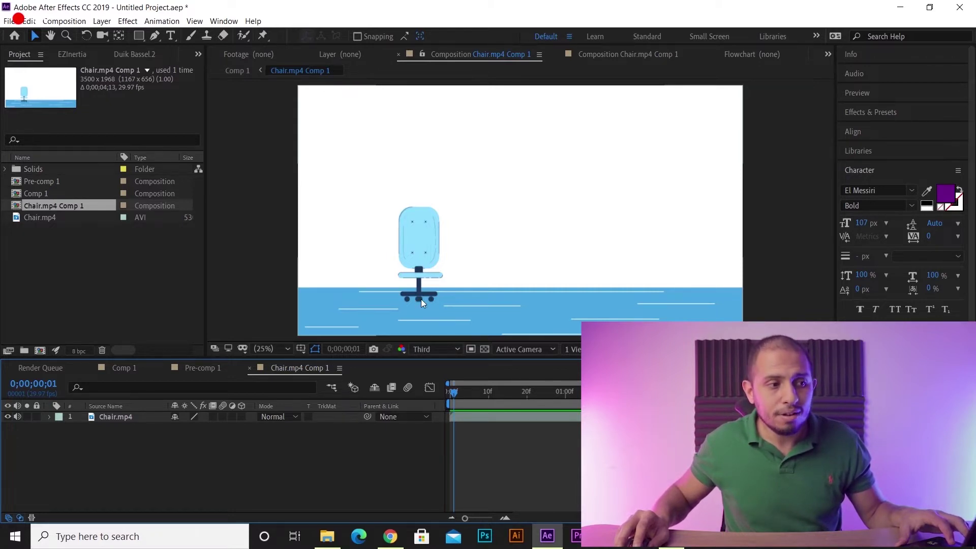
{"action": "left_click", "coordinate": [140, 40]}
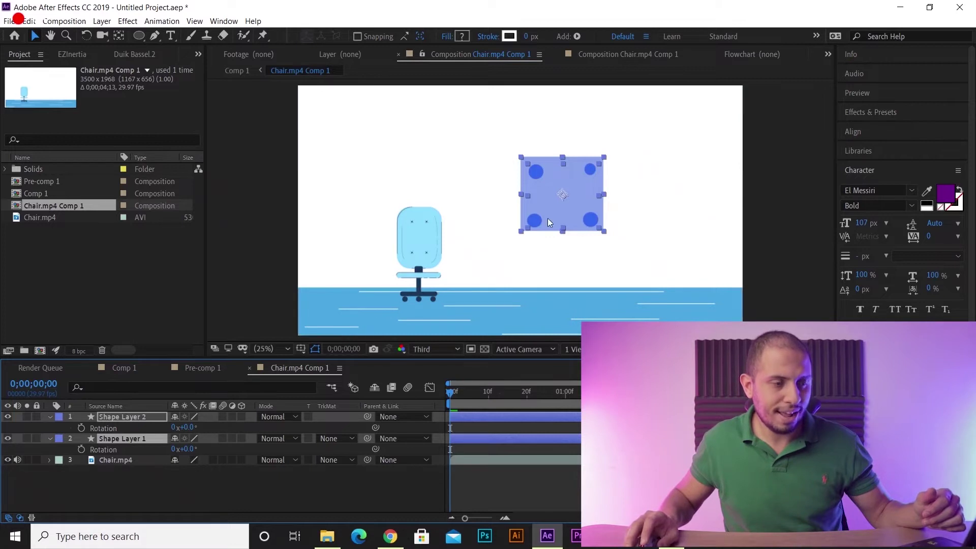
{"action": "key", "text": "r"}
{"action": "key", "text": "r"}
{"action": "left_click_drag", "start_coordinate": [188, 428], "coordinate": [159, 430]}
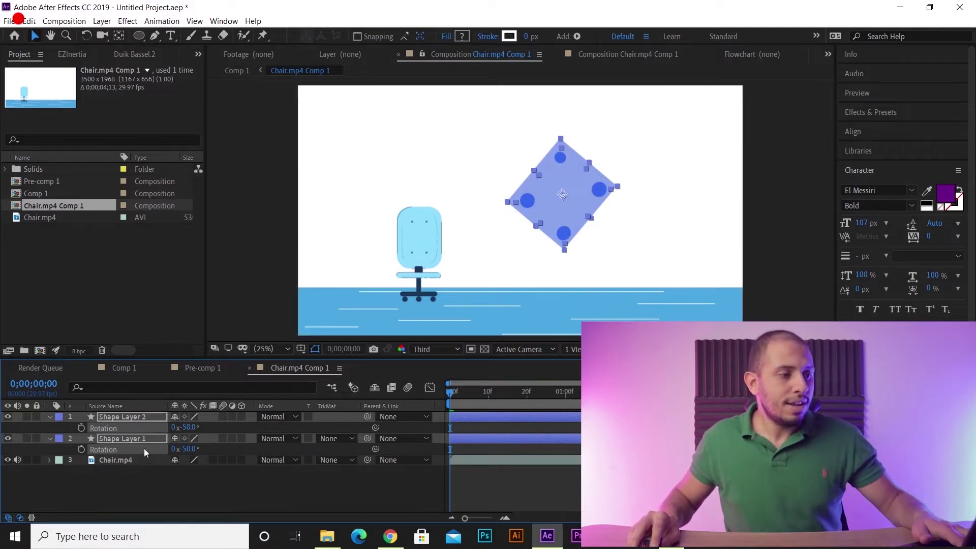
Step: Examine frame by frame how the chair turns from the start of the clip to 0;00;00;13
{"action": "left_click", "coordinate": [133, 460]}
{"action": "key", "text": "Page_Down"}
{"action": "key", "text": "Page_Down"}
{"action": "key", "text": "Page_Down"}
{"action": "key", "text": "Page_Down"}
{"action": "key", "text": "Page_Down"}
{"action": "key", "text": "Page_Down"}
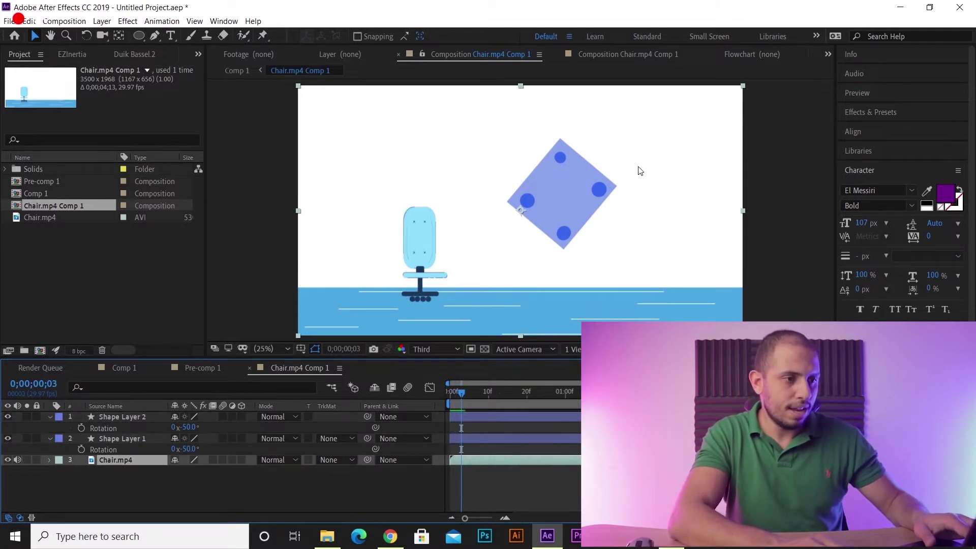
{"action": "key", "text": "Page_Down"}
{"action": "key", "text": "Page_Down"}
{"action": "key", "text": "Page_Down"}
{"action": "key", "text": "Page_Down"}
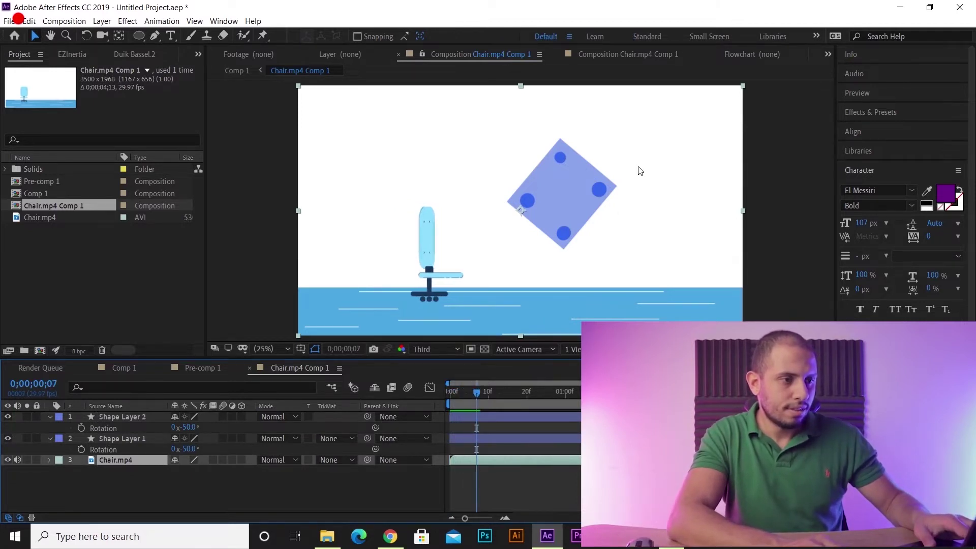
{"action": "key", "text": "Page_Down"}
{"action": "key", "text": "Page_Down"}
{"action": "key", "text": "Page_Down"}
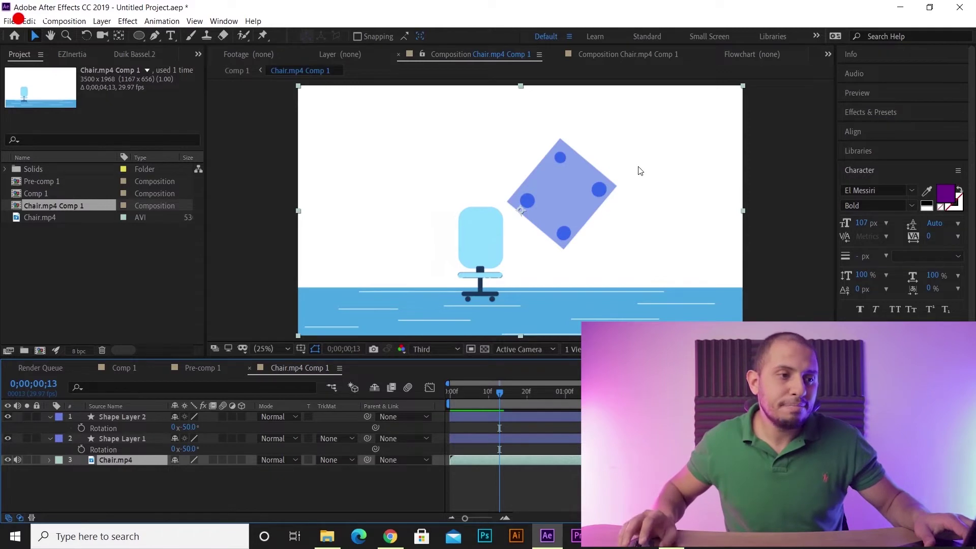
Step: Rotate Shape Layer 1 and Shape Layer 2 together to about -92°
{"action": "left_click", "coordinate": [110, 434]}
{"action": "left_click", "coordinate": [123, 418], "text": "shift"}
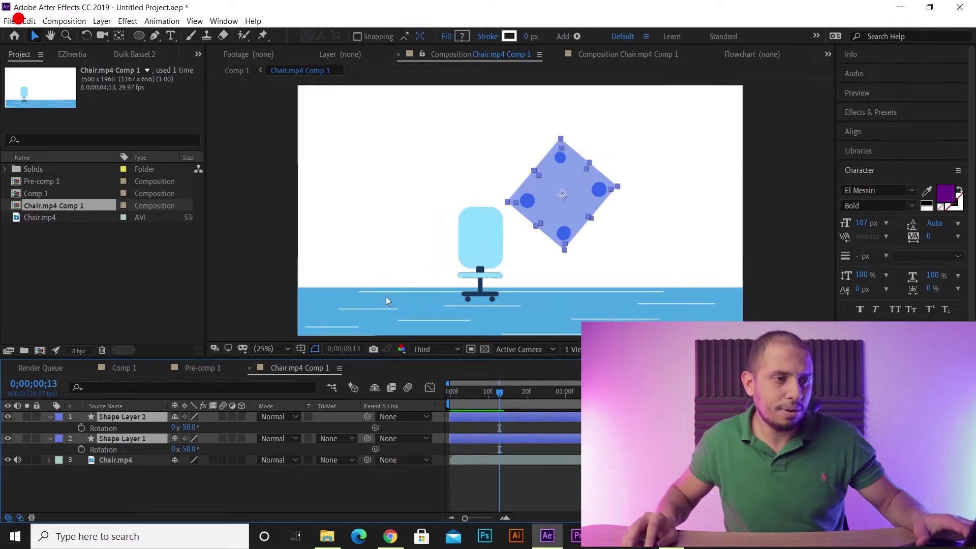
{"action": "left_click_drag", "start_coordinate": [195, 430], "coordinate": [165, 421]}
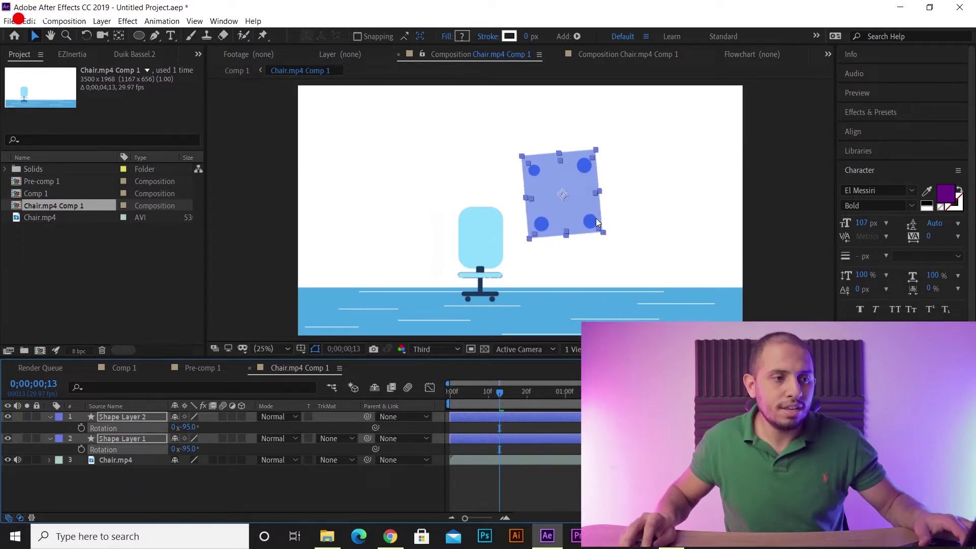
{"action": "left_click_drag", "start_coordinate": [189, 427], "coordinate": [193, 428]}
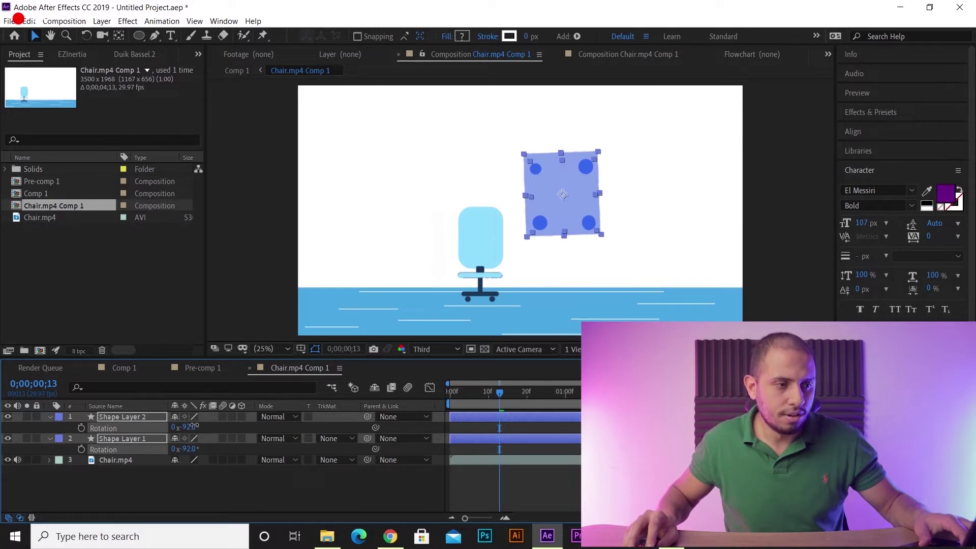
Step: At 0;00;00;16, rotate both shape layers together to -134° and deselect them
{"action": "key", "text": "Page_Down"}
{"action": "key", "text": "Page_Down"}
{"action": "key", "text": "Page_Down"}
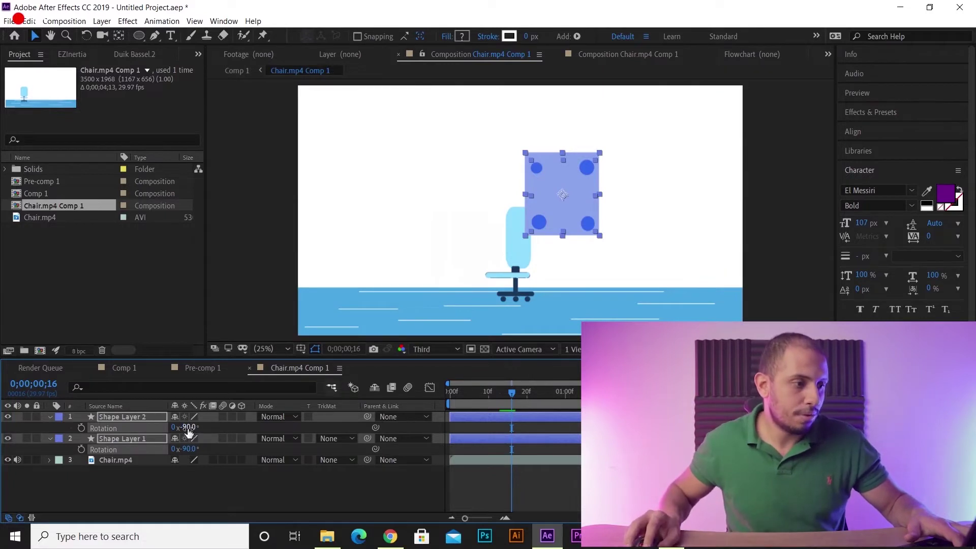
{"action": "left_click_drag", "start_coordinate": [188, 427], "coordinate": [165, 433]}
{"action": "key", "text": "F2"}
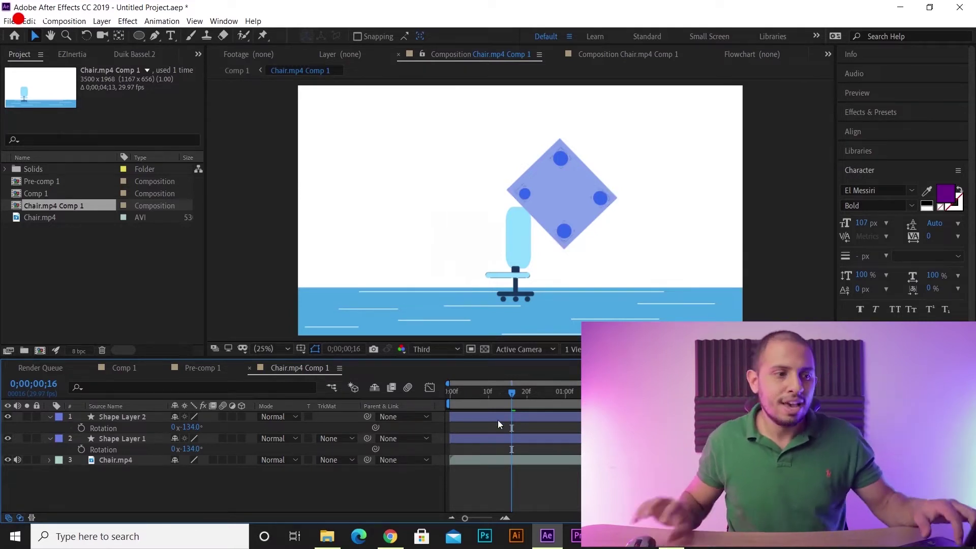
Step: Review the chair's turn in reverse, frame by frame, back to 0;00;00;02
{"action": "key", "text": "Page_Up"}
{"action": "key", "text": "Page_Up"}
{"action": "key", "text": "Page_Up"}
{"action": "key", "text": "Page_Up"}
{"action": "key", "text": "Page_Up"}
{"action": "key", "text": "Page_Up"}
{"action": "key", "text": "Page_Up"}
{"action": "key", "text": "Page_Up"}
{"action": "key", "text": "Page_Up"}
{"action": "key", "text": "Page_Up"}
{"action": "key", "text": "Page_Up"}
{"action": "key", "text": "Page_Up"}
{"action": "key", "text": "Page_Up"}
{"action": "key", "text": "Page_Up"}
{"action": "key", "text": "Page_Up"}
{"action": "key", "text": "Page_Up"}
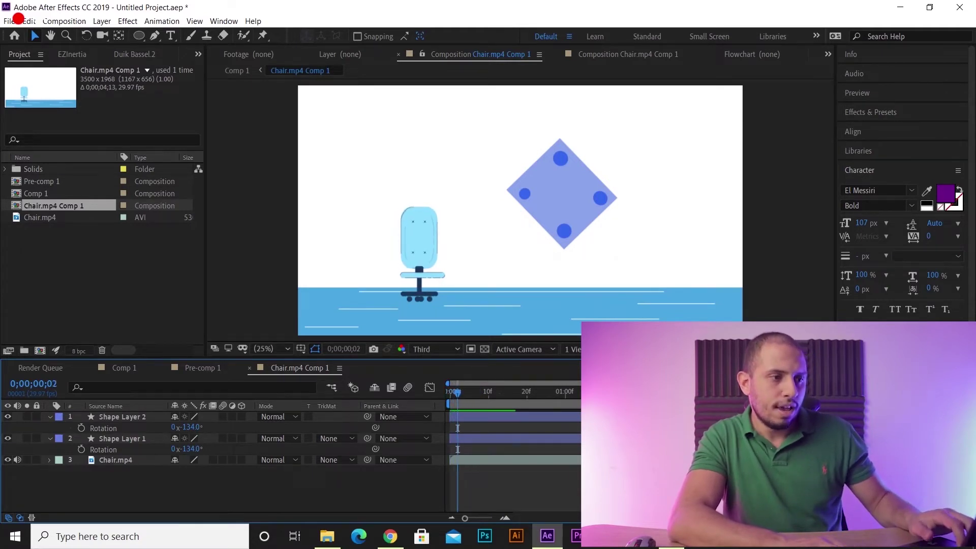
Step: Compare the chair's first frames and inspect the screws on its backrest up close
{"action": "key", "text": "Page_Down"}
{"action": "key", "text": "Page_Down"}
{"action": "key", "text": "Page_Down"}
{"action": "key", "text": "Page_Down"}
{"action": "key", "text": "Page_Down"}
{"action": "key", "text": "Page_Down"}
{"action": "key", "text": "Page_Down"}
{"action": "key", "text": "Page_Up"}
{"action": "key", "text": "Page_Up"}
{"action": "key", "text": "Page_Up"}
{"action": "key", "text": "Page_Up"}
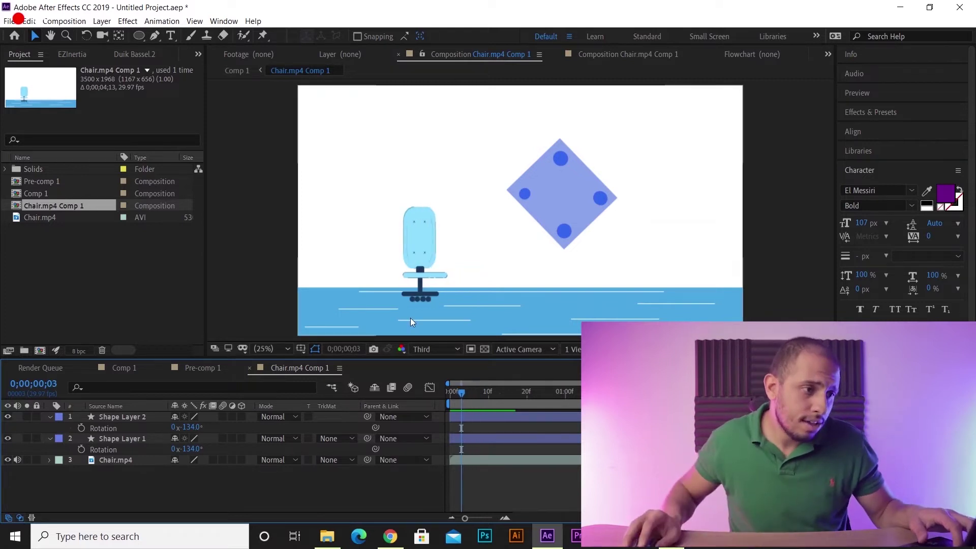
{"action": "scroll", "coordinate": [413, 226], "scroll_direction": "up", "scroll_amount": 5}
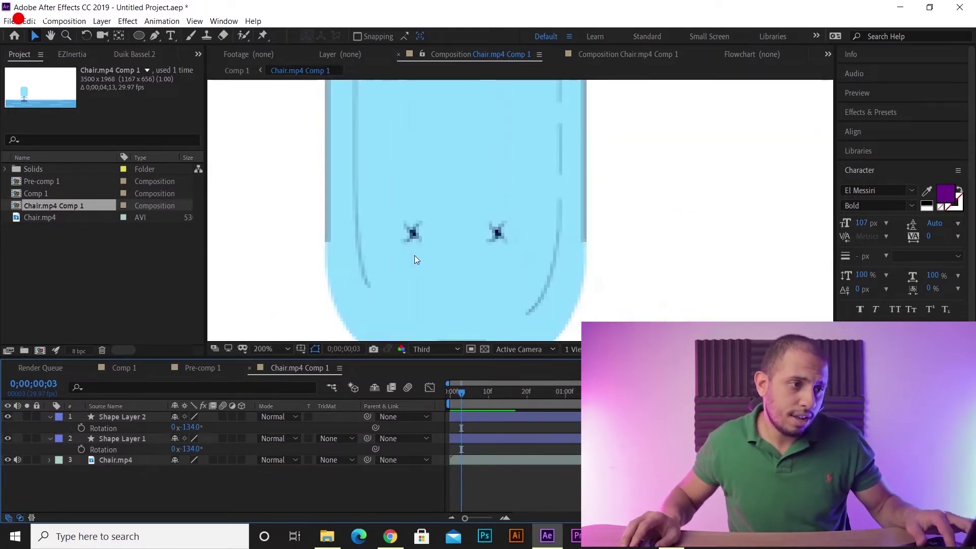
{"action": "scroll", "coordinate": [441, 241], "scroll_direction": "down", "scroll_amount": 6}
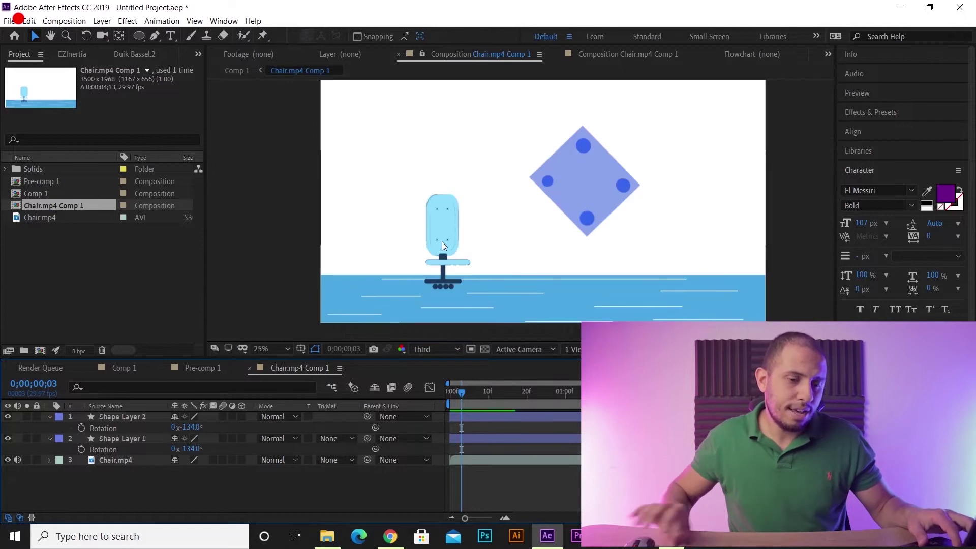
Step: Examine frame by frame how the chair's backrest and wheels change up to 0;00;00;19
{"action": "key", "text": "Page_Down"}
{"action": "key", "text": "Page_Down"}
{"action": "key", "text": "Page_Down"}
{"action": "key", "text": "Page_Down"}
{"action": "key", "text": "Page_Down"}
{"action": "key", "text": "Page_Down"}
{"action": "key", "text": "Page_Down"}
{"action": "key", "text": "Page_Down"}
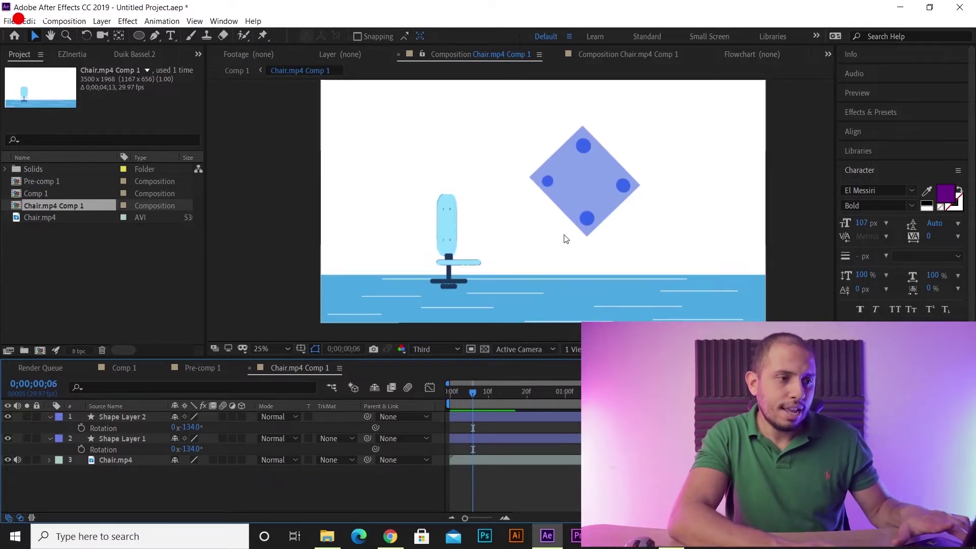
{"action": "key", "text": "Page_Down"}
{"action": "key", "text": "Page_Down"}
{"action": "key", "text": "Page_Down"}
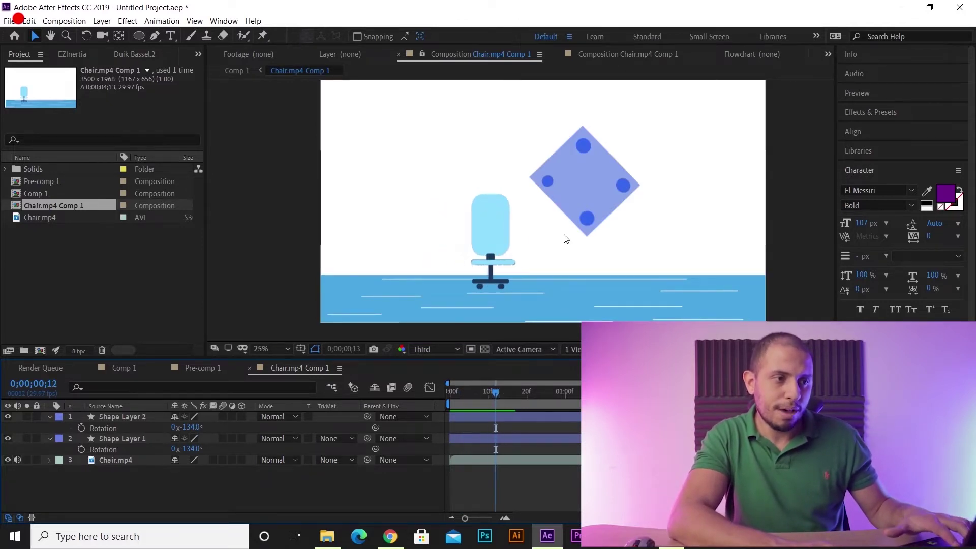
{"action": "key", "text": "Page_Down"}
{"action": "key", "text": "Page_Down"}
{"action": "key", "text": "Page_Down"}
{"action": "key", "text": "Page_Down"}
{"action": "key", "text": "Page_Down"}
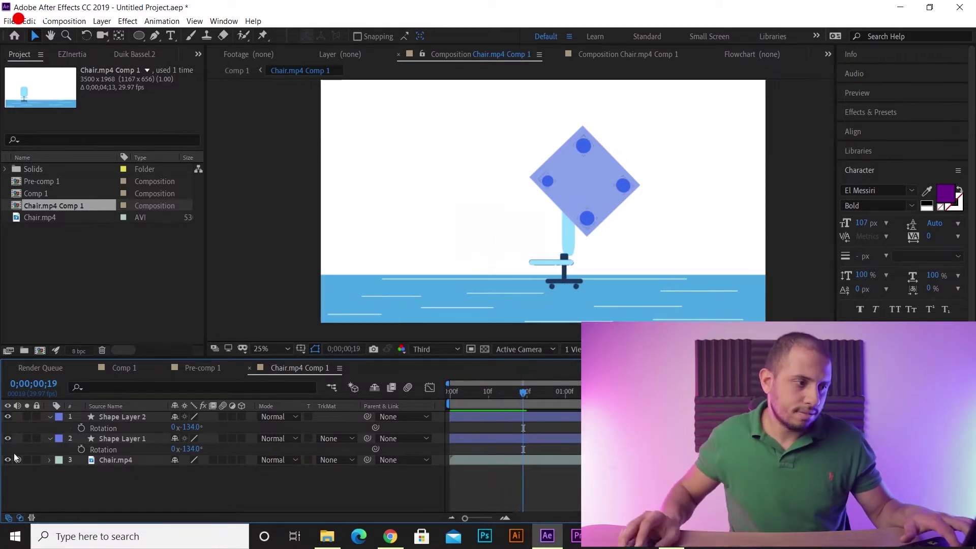
Step: Hide Shape Layer 1 and Shape Layer 2 so only the chair footage shows
{"action": "key", "text": "ctrl+a"}
{"action": "left_click", "coordinate": [7, 416]}
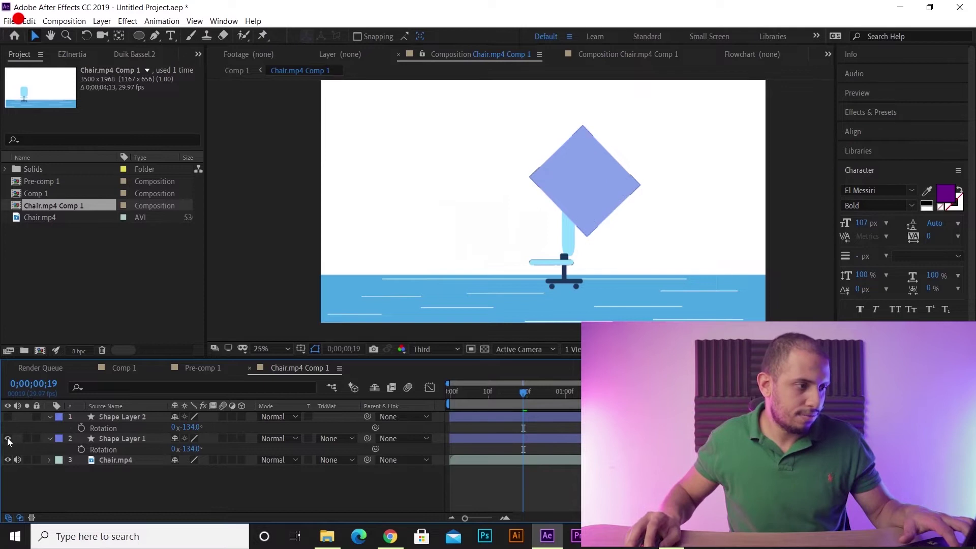
{"action": "left_click", "coordinate": [8, 438]}
Step: Examine the unobstructed chair frame by frame up to 0;00;00;29 and back to 0;00;00;04
{"action": "key", "text": "Page_Down"}
{"action": "key", "text": "Page_Down"}
{"action": "key", "text": "Page_Down"}
{"action": "key", "text": "Page_Down"}
{"action": "key", "text": "Page_Down"}
{"action": "key", "text": "Page_Down"}
{"action": "key", "text": "Page_Down"}
{"action": "key", "text": "Page_Down"}
{"action": "key", "text": "Page_Down"}
{"action": "key", "text": "Page_Down"}
{"action": "key", "text": "Page_Down"}
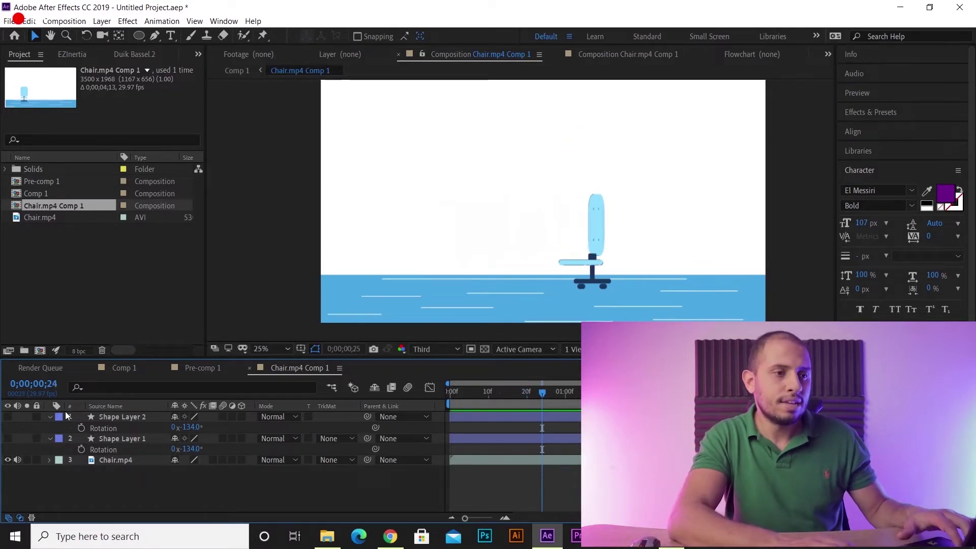
{"action": "key", "text": "Page_Up"}
{"action": "key", "text": "Page_Up"}
{"action": "key", "text": "Page_Up"}
{"action": "key", "text": "Page_Up"}
{"action": "key", "text": "Page_Up"}
{"action": "key", "text": "Page_Up"}
{"action": "key", "text": "Page_Up"}
{"action": "key", "text": "Page_Up"}
{"action": "key", "text": "Page_Up"}
{"action": "key", "text": "Page_Up"}
{"action": "key", "text": "Page_Up"}
{"action": "key", "text": "Page_Up"}
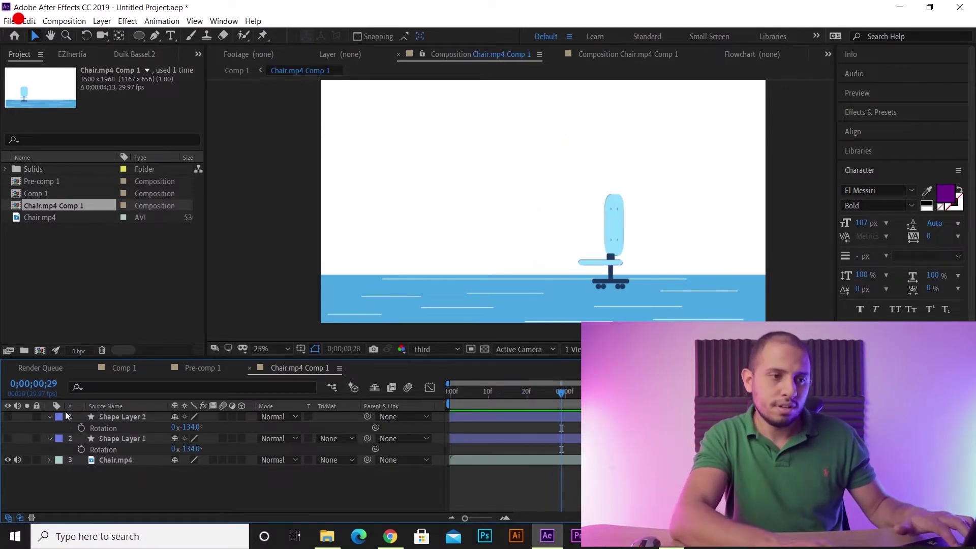
{"action": "key", "text": "Page_Up"}
{"action": "key", "text": "Page_Up"}
{"action": "key", "text": "Page_Up"}
{"action": "key", "text": "Page_Up"}
{"action": "key", "text": "Page_Up"}
{"action": "key", "text": "Page_Up"}
{"action": "key", "text": "Page_Up"}
{"action": "key", "text": "Page_Up"}
{"action": "key", "text": "Page_Up"}
{"action": "key", "text": "Page_Up"}
{"action": "key", "text": "Page_Up"}
{"action": "key", "text": "Page_Up"}
{"action": "key", "text": "Page_Up"}
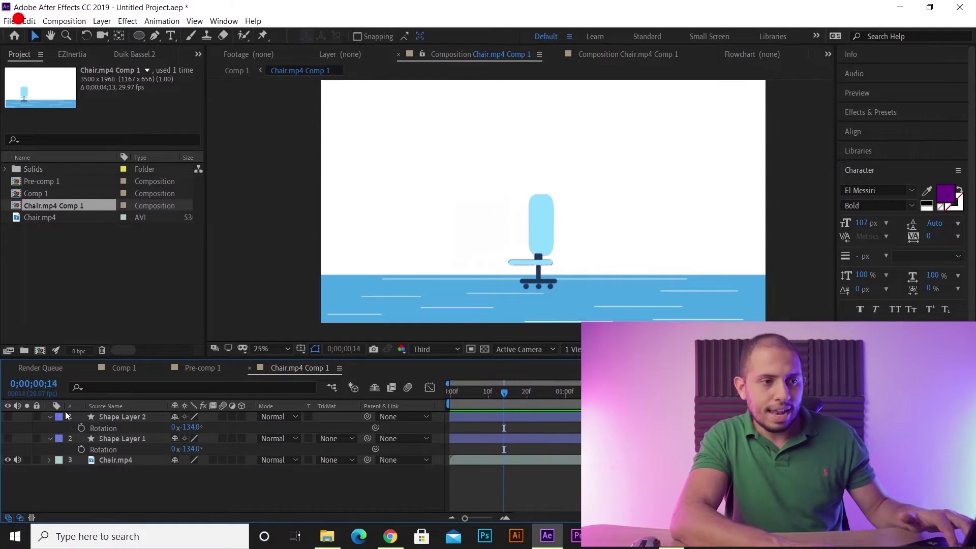
{"action": "key", "text": "Page_Up"}
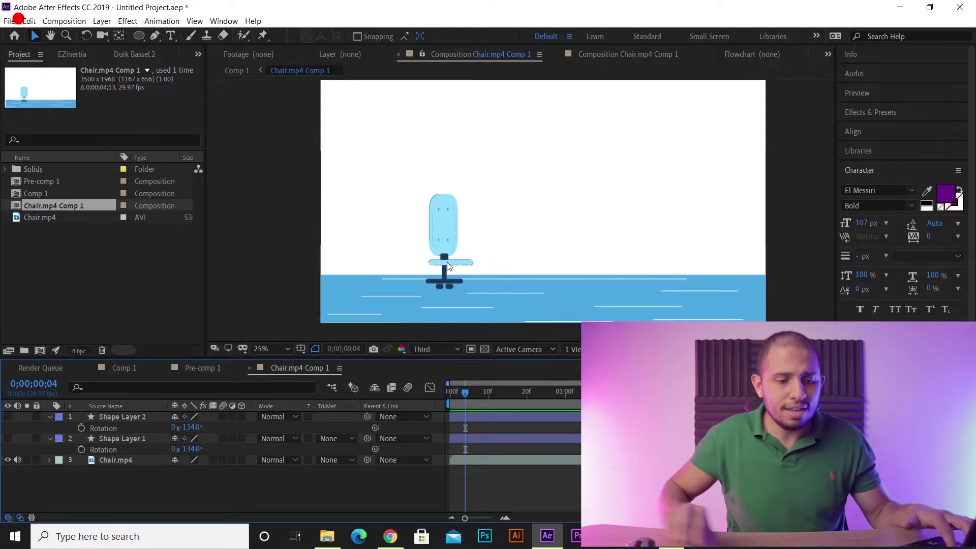
Step: Compare the chair's frames between the start of the clip and 0;00;00;09, checking how the backrest narrows and the seat shifts
{"action": "key", "text": "Page_Down"}
{"action": "key", "text": "Page_Down"}
{"action": "key", "text": "Page_Down"}
{"action": "key", "text": "Page_Down"}
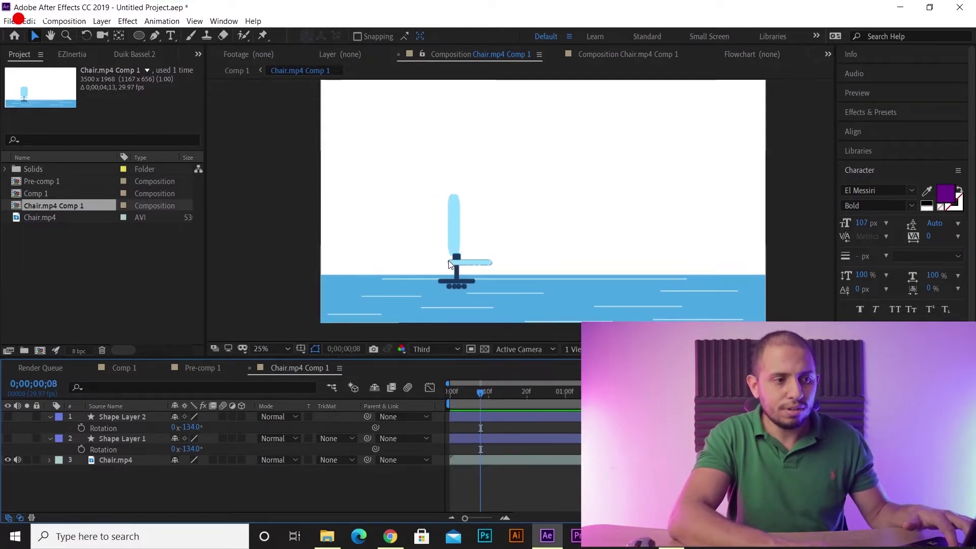
{"action": "key", "text": "Page_Up"}
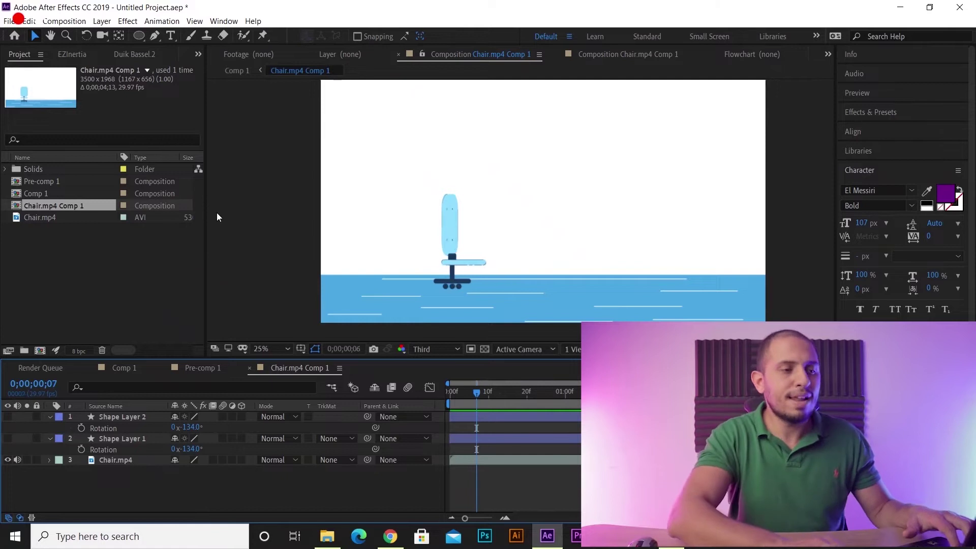
{"action": "key", "text": "Page_Up"}
{"action": "key", "text": "Page_Up"}
{"action": "key", "text": "Page_Up"}
{"action": "key", "text": "Page_Up"}
{"action": "key", "text": "Page_Up"}
{"action": "key", "text": "Page_Up"}
{"action": "key", "text": "Page_Up"}
{"action": "key", "text": "Page_Up"}
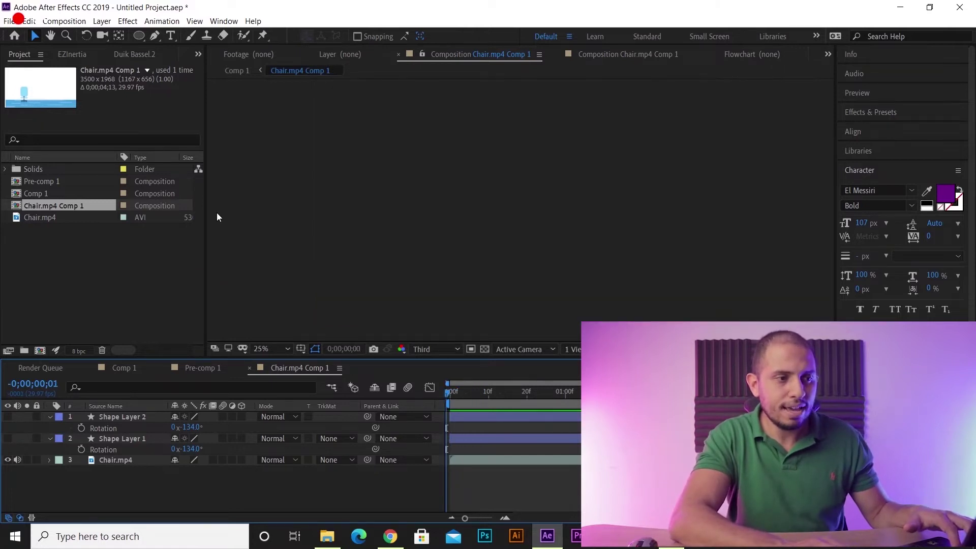
{"action": "key", "text": "Page_Down"}
{"action": "key", "text": "Page_Down"}
{"action": "key", "text": "Page_Down"}
{"action": "key", "text": "Page_Down"}
{"action": "key", "text": "Page_Down"}
{"action": "key", "text": "Page_Down"}
{"action": "key", "text": "Page_Down"}
{"action": "key", "text": "Page_Down"}
{"action": "key", "text": "Page_Down"}
{"action": "key", "text": "Page_Down"}
{"action": "key", "text": "Page_Down"}
{"action": "key", "text": "Page_Up"}
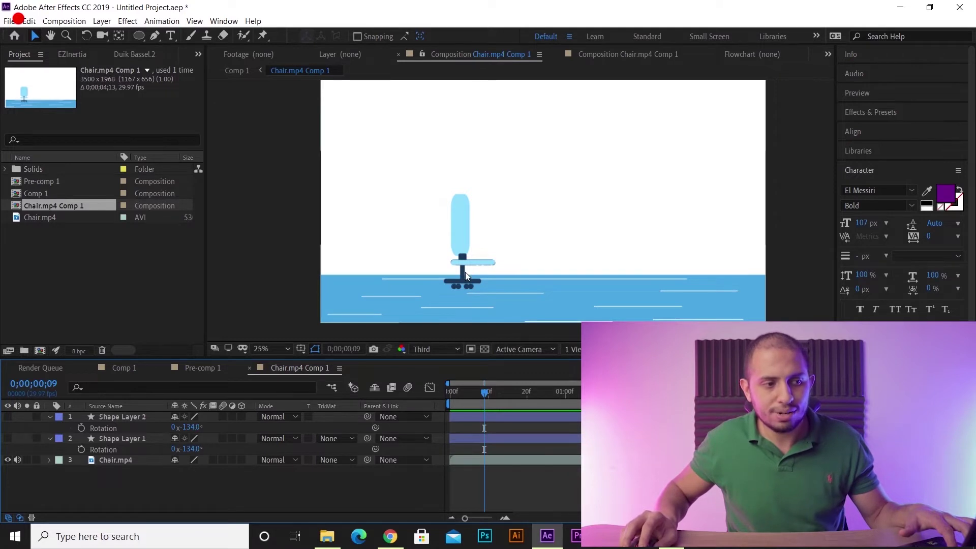
Step: Examine the chair's rear view and its following turn up to 0;00;00;18, and preview the animation
{"action": "key", "text": "Page_Down"}
{"action": "key", "text": "Page_Down"}
{"action": "key", "text": "Page_Down"}
{"action": "key", "text": "Page_Down"}
{"action": "key", "text": "Page_Down"}
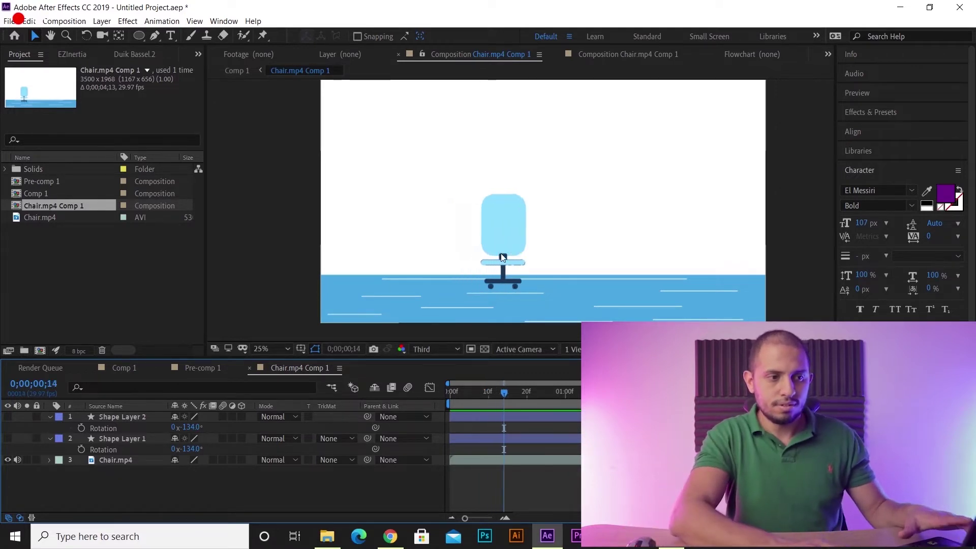
{"action": "key", "text": "Page_Up"}
{"action": "key", "text": "Page_Down"}
{"action": "key", "text": "Page_Down"}
{"action": "key", "text": "Page_Down"}
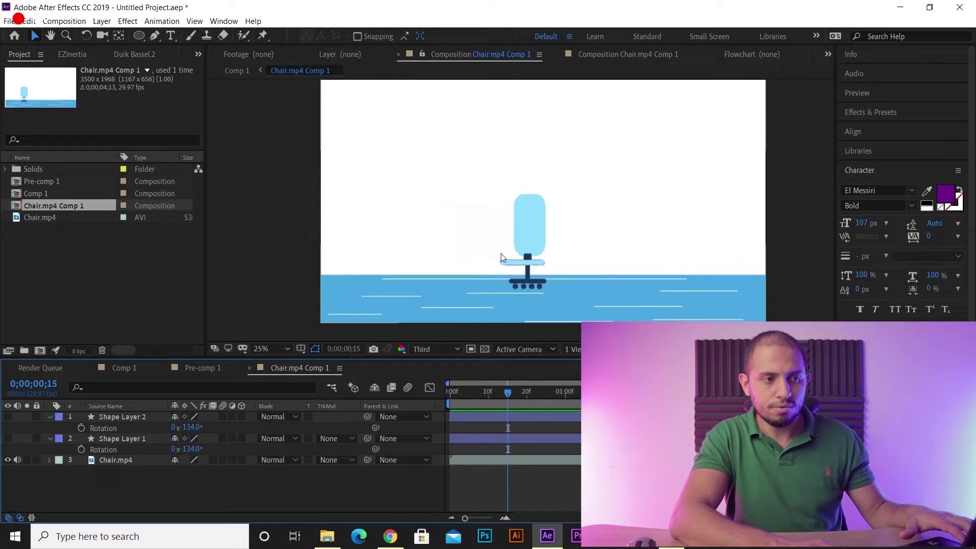
{"action": "key", "text": "Page_Down"}
{"action": "key", "text": "Page_Down"}
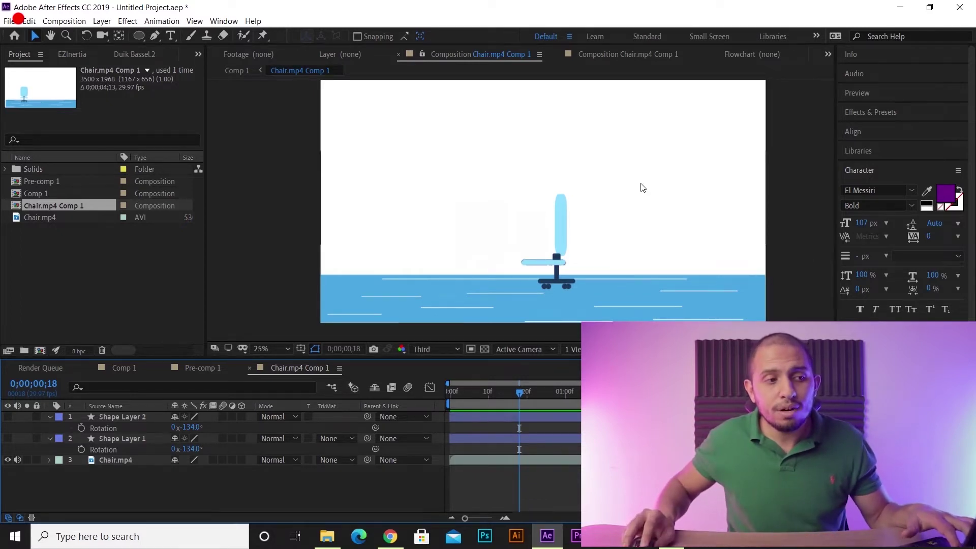
{"action": "key", "text": "space"}
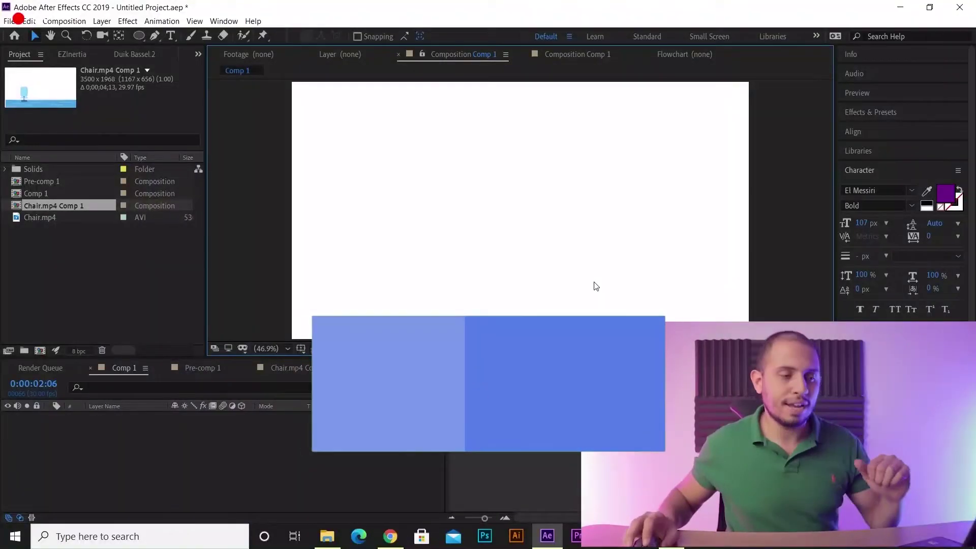
Step: Add a new shape layer to Comp 1 and draw a blue-filled rectangle without a visible stroke near the centre
{"action": "left_click", "coordinate": [216, 447]}
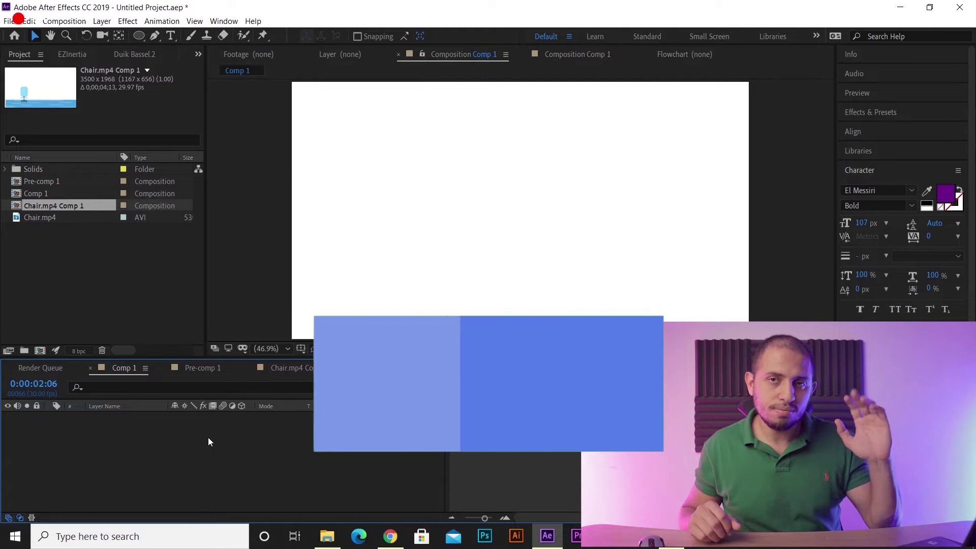
{"action": "right_click", "coordinate": [208, 442]}
{"action": "mouse_move", "coordinate": [183, 334]}
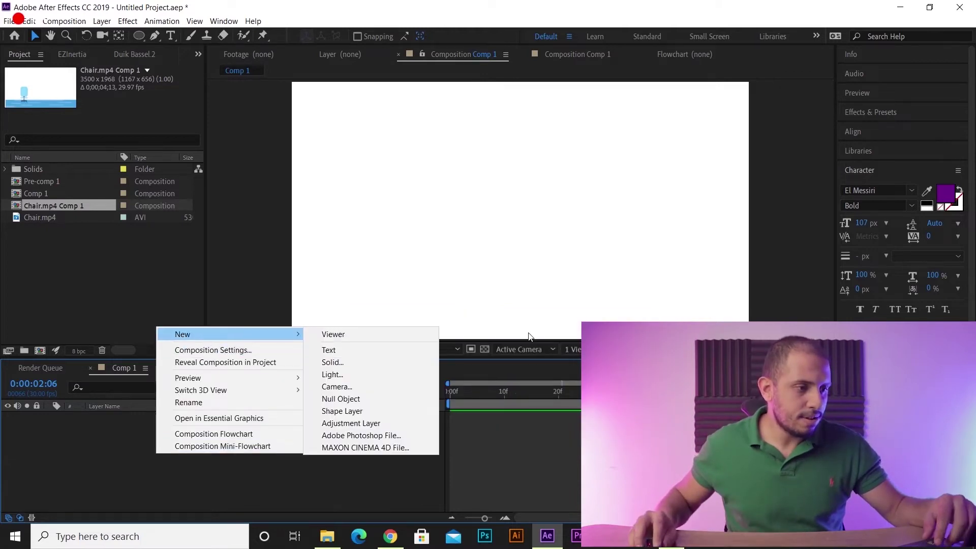
{"action": "left_click", "coordinate": [335, 413]}
{"action": "key", "text": "q"}
{"action": "mouse_move", "coordinate": [135, 39]}
{"action": "left_mouse_down"}
{"action": "mouse_move", "coordinate": [193, 49]}
{"action": "mouse_move", "coordinate": [199, 36]}
{"action": "left_mouse_up"}
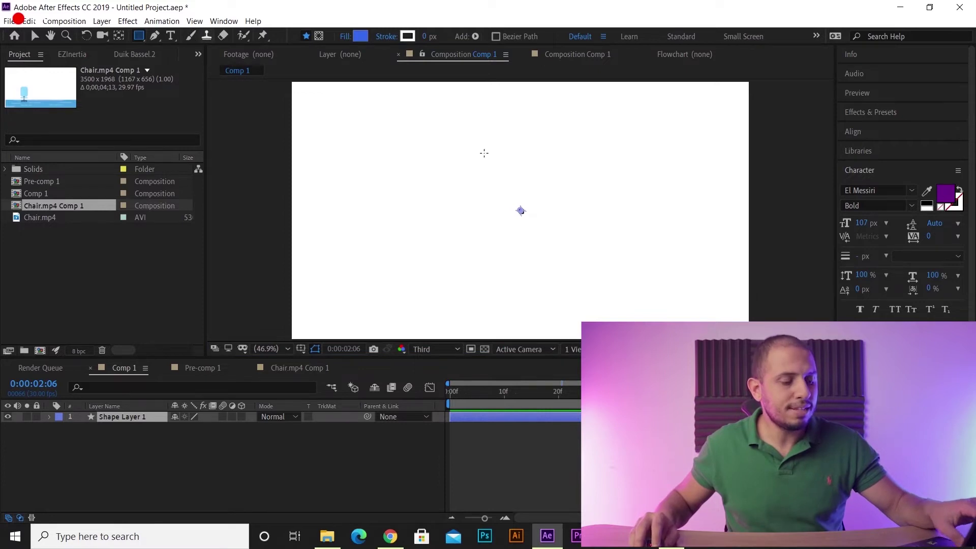
{"action": "left_click_drag", "start_coordinate": [550, 245], "coordinate": [579, 262]}
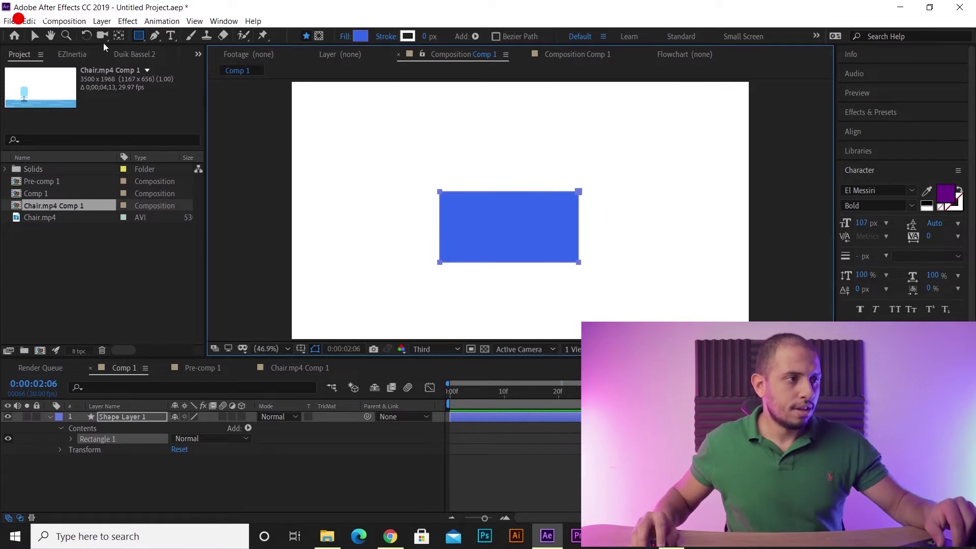
Step: Move the blue rectangle to the middle of the composition and centre the layer's anchor point on it
{"action": "left_click", "coordinate": [35, 36]}
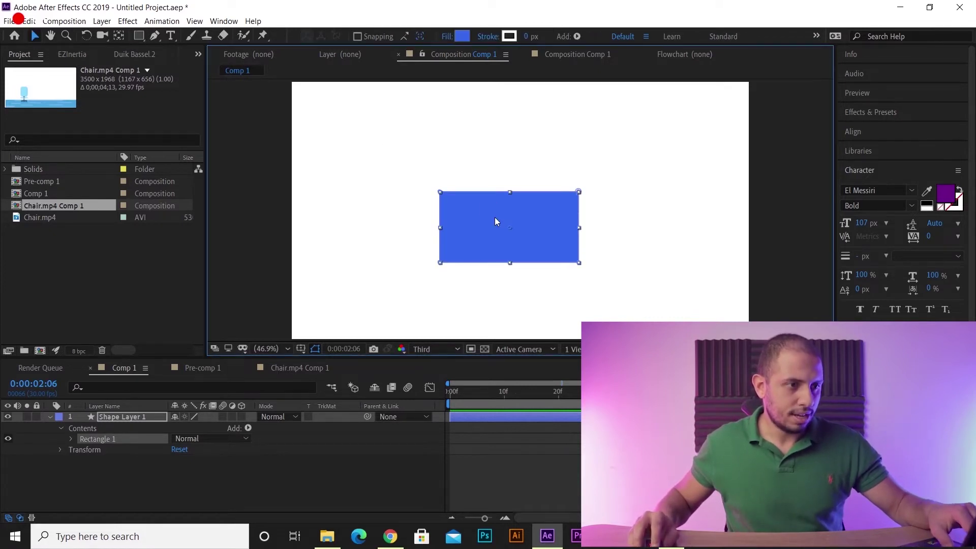
{"action": "left_click_drag", "start_coordinate": [497, 221], "coordinate": [510, 204]}
{"action": "left_click", "coordinate": [110, 417]}
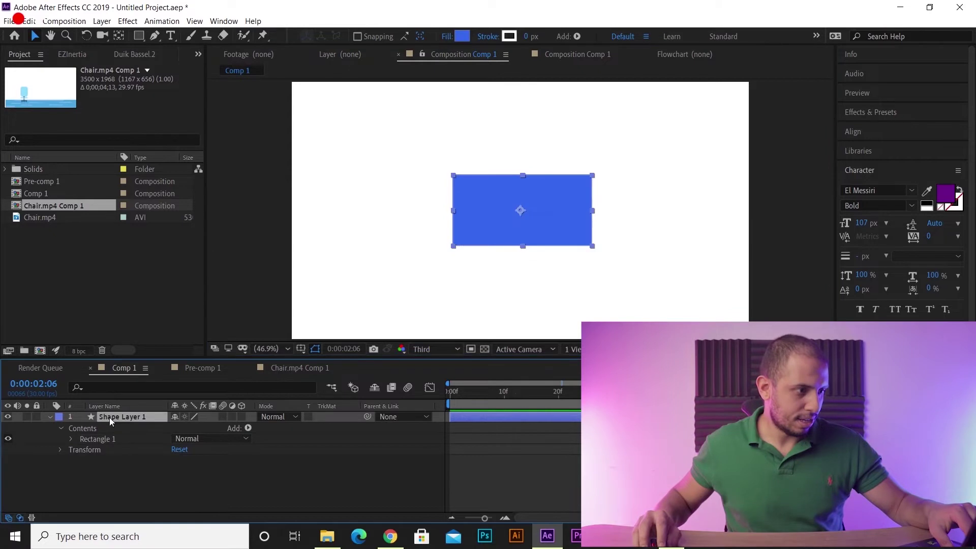
{"action": "left_click", "coordinate": [124, 38]}
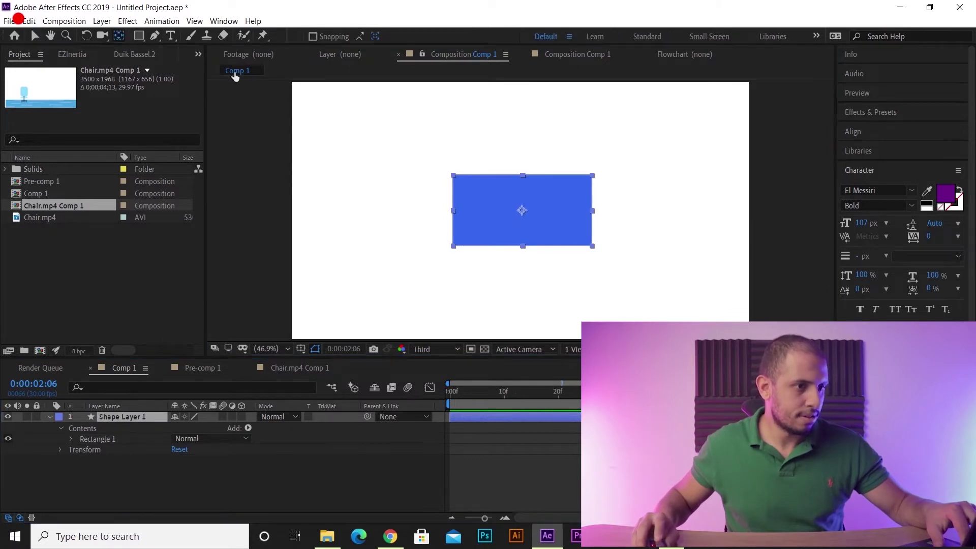
{"action": "key", "text": "v"}
Step: Lighten the rectangle's fill to a pale blue by setting its saturation to 48%
{"action": "left_click", "coordinate": [464, 37]}
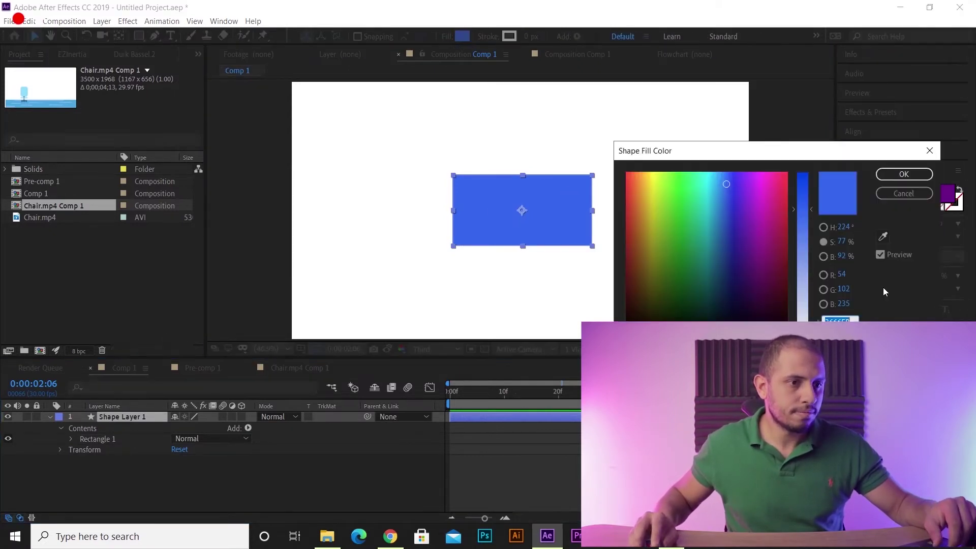
{"action": "left_click", "coordinate": [804, 260]}
{"action": "left_click", "coordinate": [903, 174]}
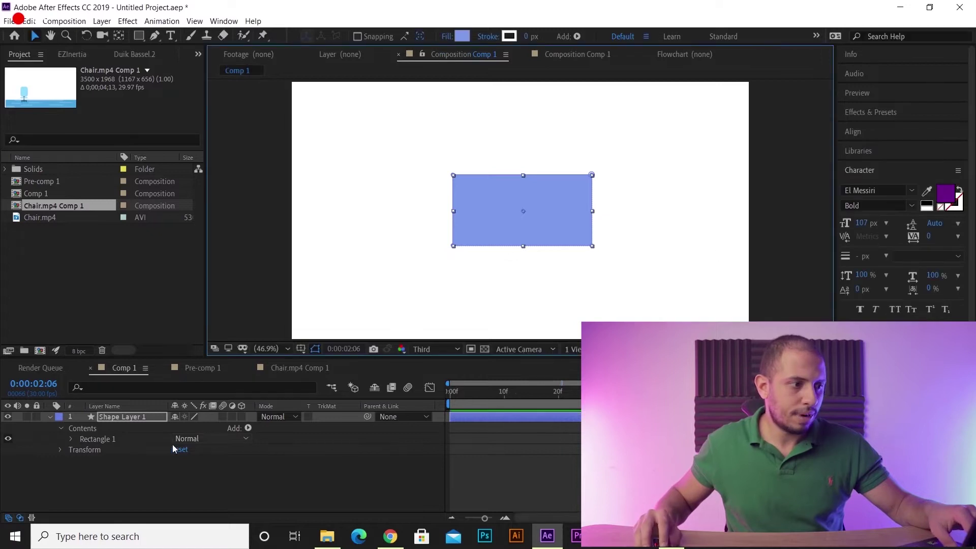
Step: Duplicate Shape Layer 1 and move the two rectangles apart so they sit side by side with a slight overlap
{"action": "left_click", "coordinate": [133, 418]}
{"action": "key", "text": "ctrl+d"}
{"action": "left_click_drag", "start_coordinate": [532, 218], "coordinate": [482, 218]}
{"action": "left_click_drag", "start_coordinate": [562, 215], "coordinate": [644, 212]}
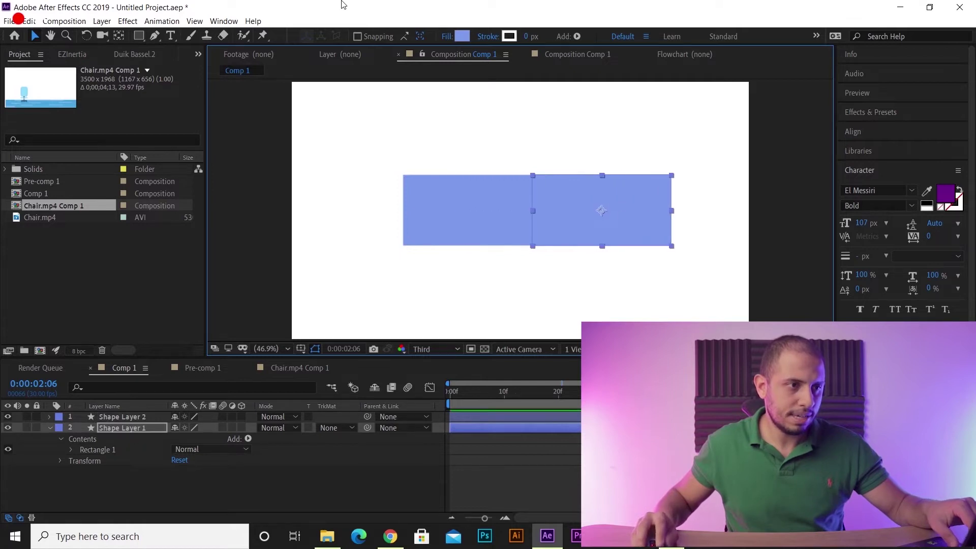
Step: Give the Shape Layer 1 rectangle a deeper blue fill with 63% saturation
{"action": "left_click", "coordinate": [461, 36]}
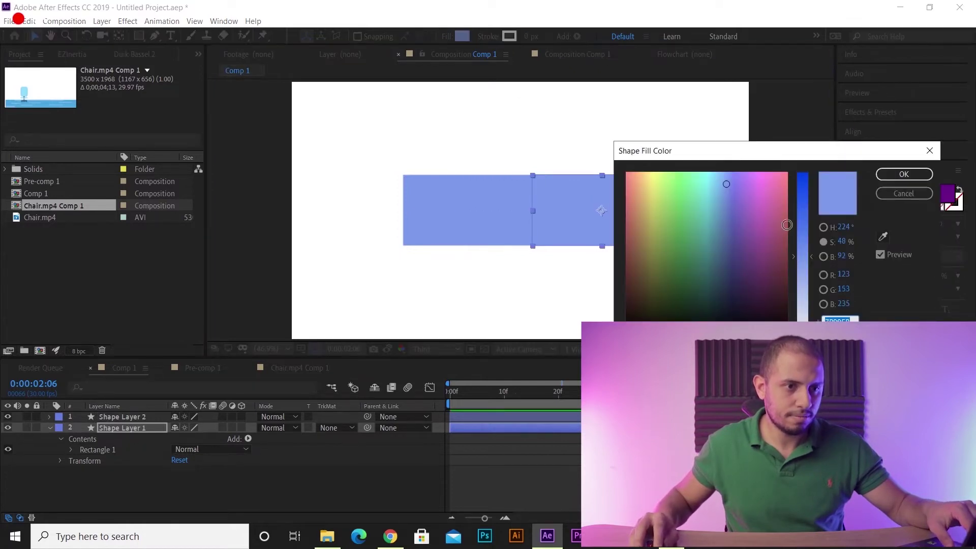
{"action": "left_click", "coordinate": [803, 238]}
{"action": "left_click", "coordinate": [798, 231]}
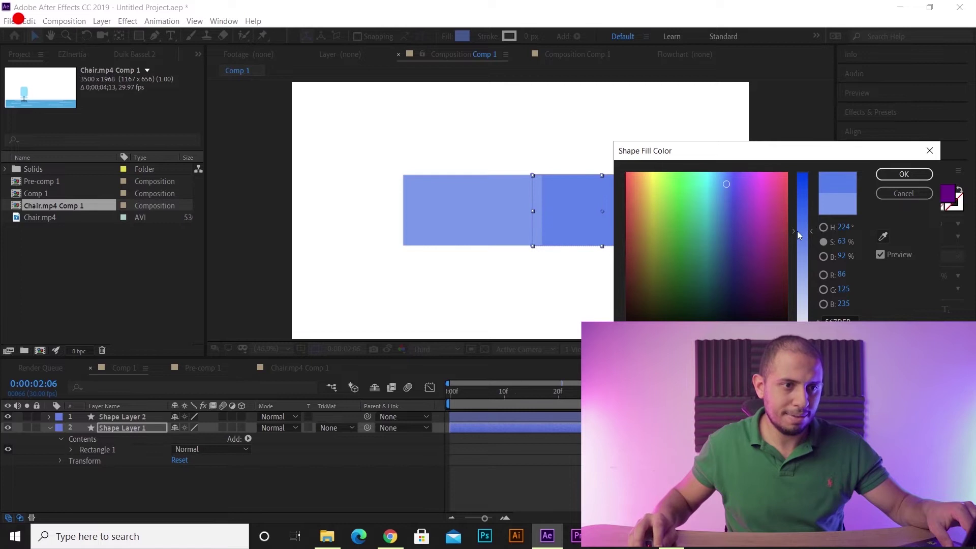
{"action": "left_click", "coordinate": [898, 175]}
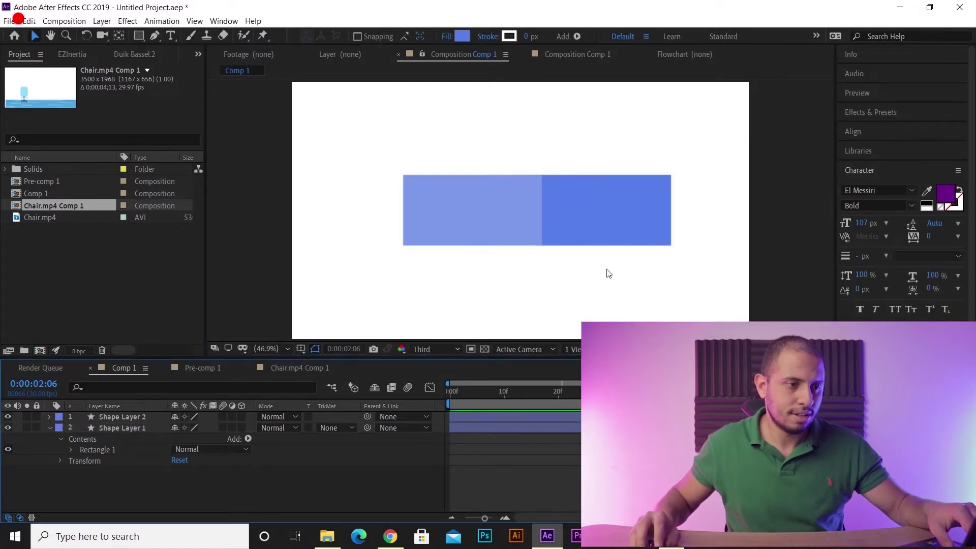
Step: Shift both rectangles horizontally so they stand next to each other with a narrow gap between them
{"action": "left_click_drag", "start_coordinate": [634, 227], "coordinate": [666, 218]}
{"action": "left_click_drag", "start_coordinate": [505, 229], "coordinate": [526, 225]}
{"action": "left_click", "coordinate": [518, 266]}
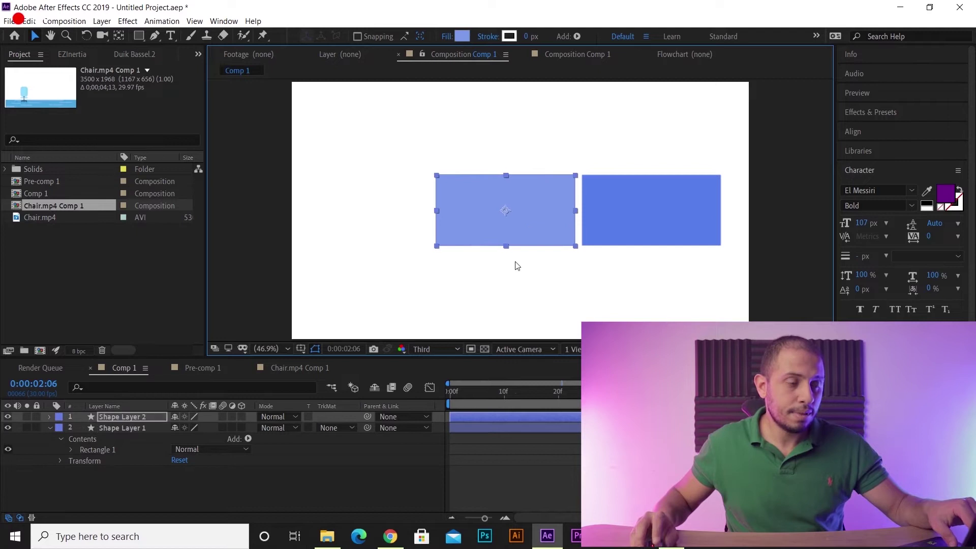
{"action": "left_click", "coordinate": [181, 484]}
Step: Create Points Follow Nulls controllers for the Shape Layer 2 path with Create Nulls From Paths, and look through the new nulls
{"action": "left_click", "coordinate": [49, 418]}
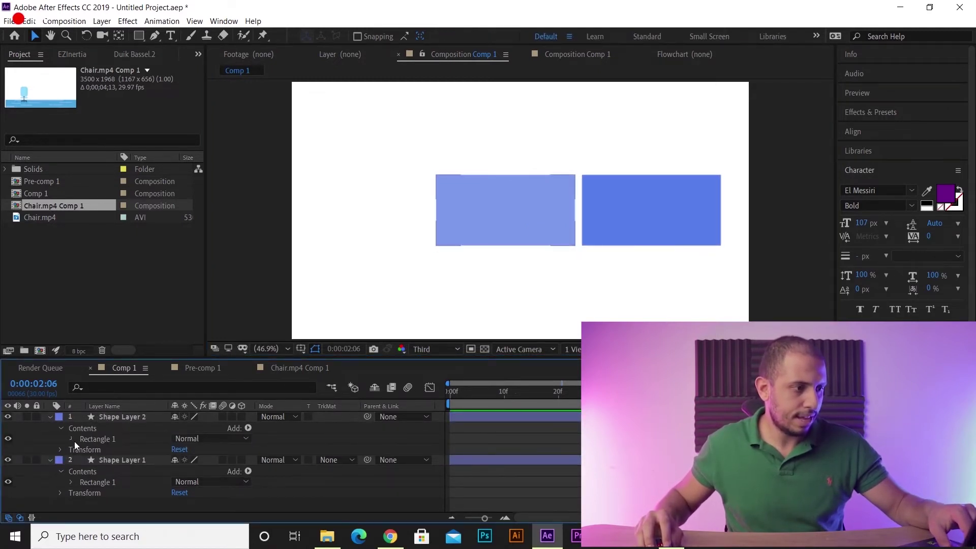
{"action": "left_click", "coordinate": [71, 439]}
{"action": "left_click", "coordinate": [120, 417]}
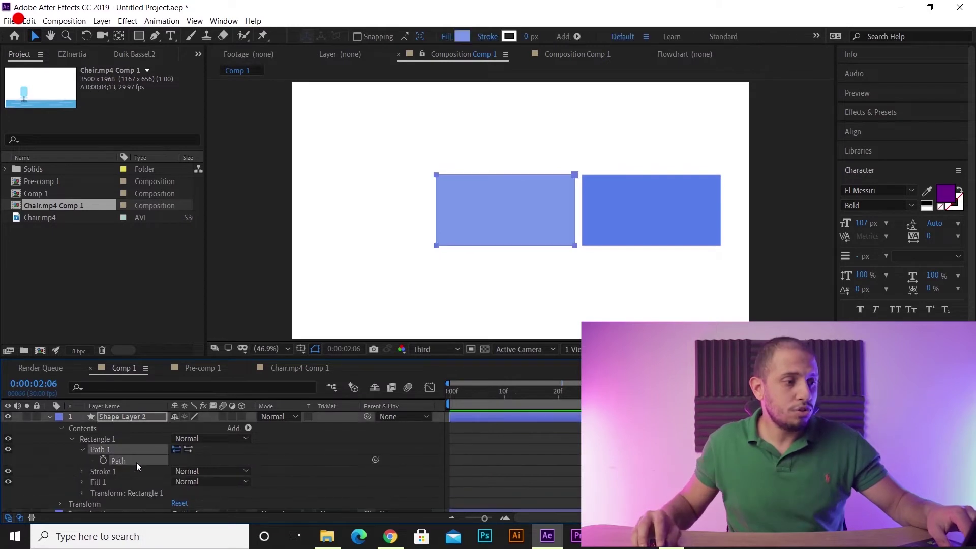
{"action": "left_click", "coordinate": [118, 460]}
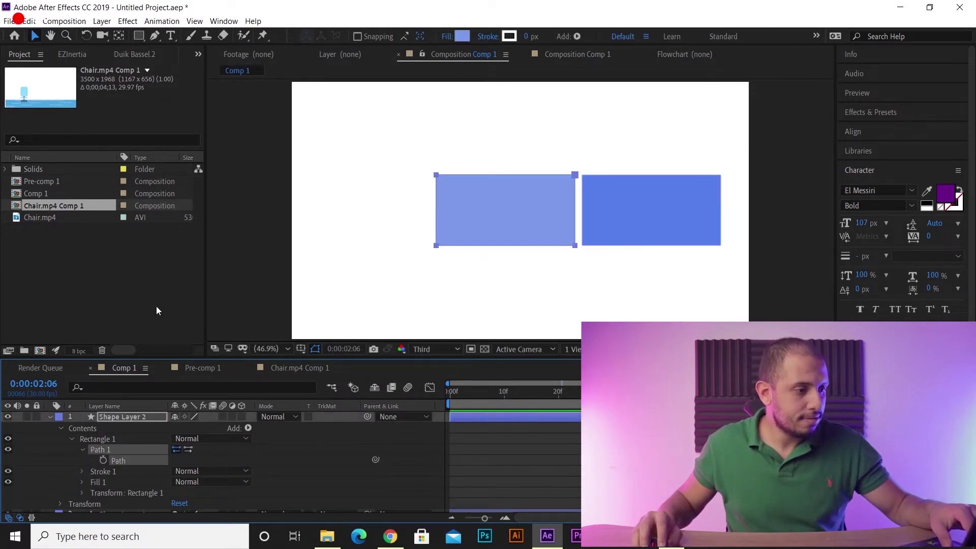
{"action": "left_click", "coordinate": [224, 21]}
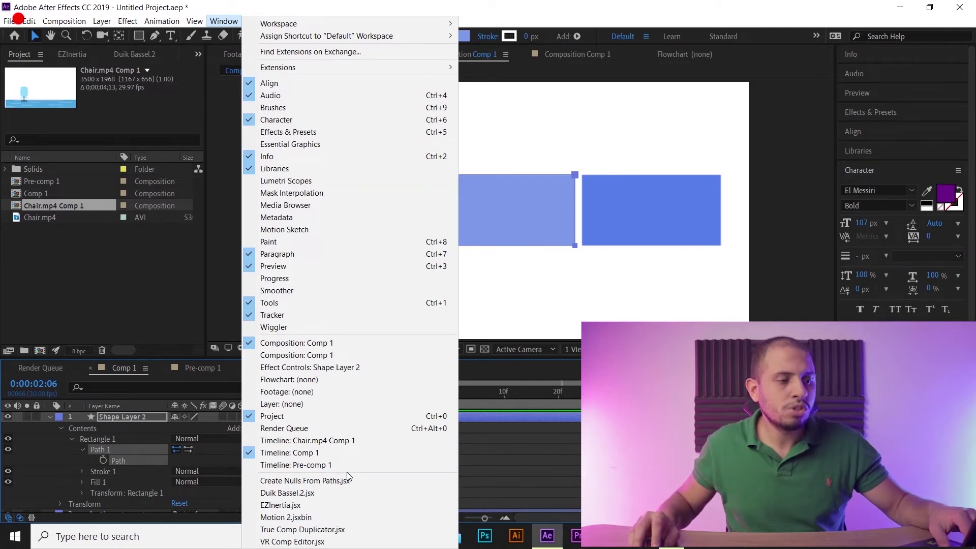
{"action": "left_click", "coordinate": [326, 480]}
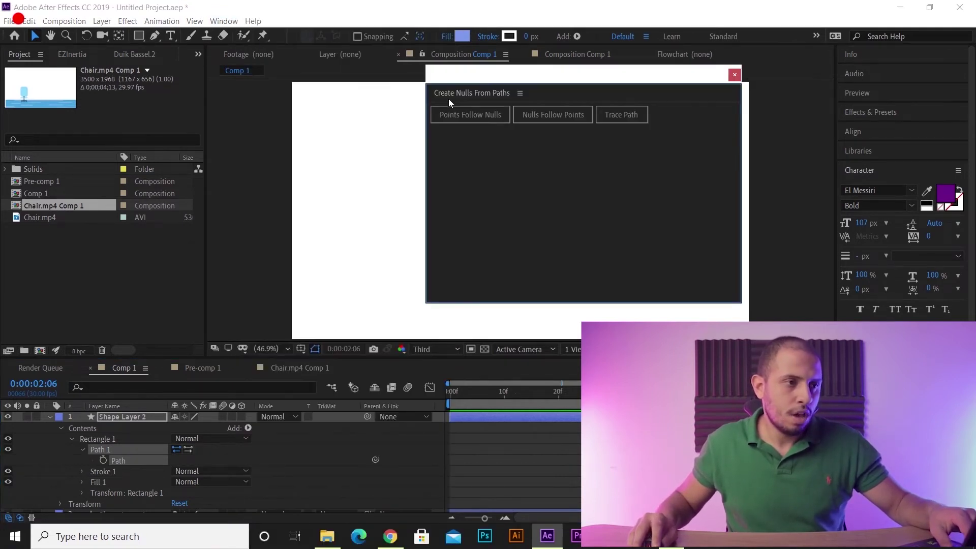
{"action": "left_click", "coordinate": [474, 113]}
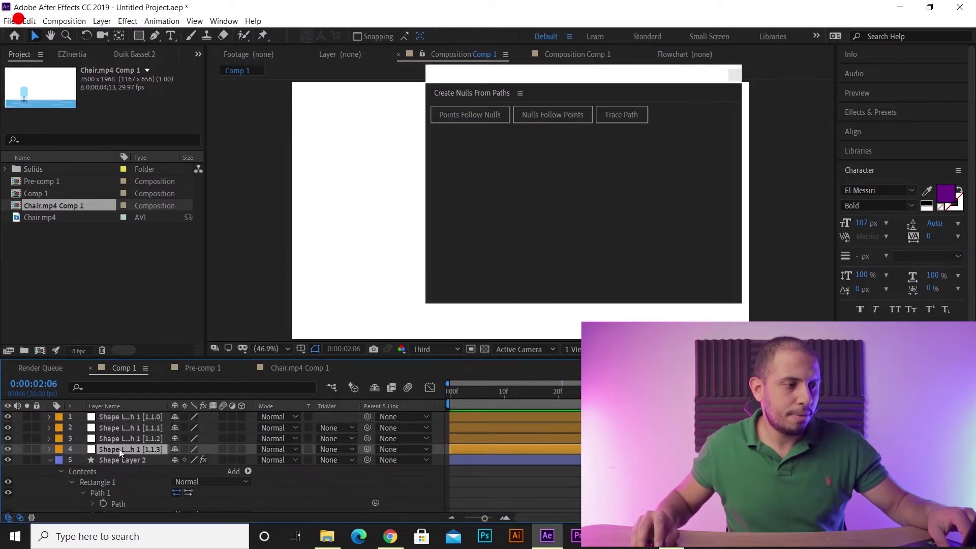
{"action": "key", "text": "ctrl+Up"}
{"action": "key", "text": "ctrl+Up"}
{"action": "key", "text": "ctrl+Up"}
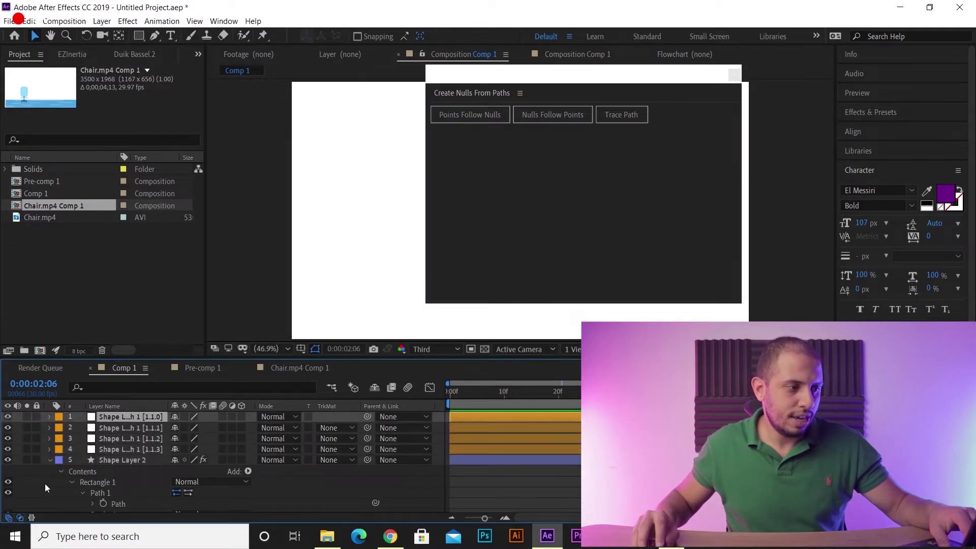
Step: Create Points Follow Nulls controllers for the Shape Layer 1 path, collapse the layer and close Create Nulls From Paths
{"action": "left_click", "coordinate": [49, 460]}
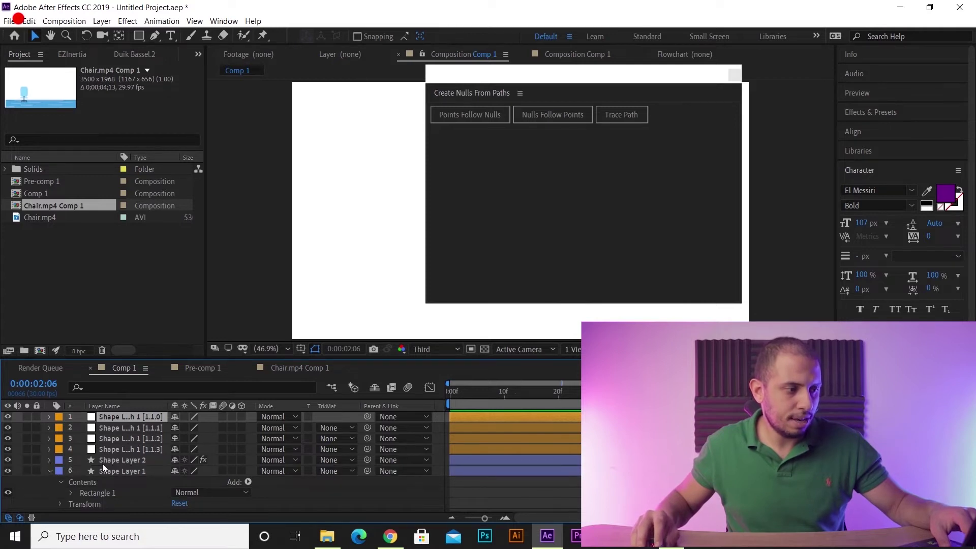
{"action": "scroll", "coordinate": [79, 510], "scroll_direction": "down", "scroll_amount": 2}
{"action": "left_click", "coordinate": [83, 475]}
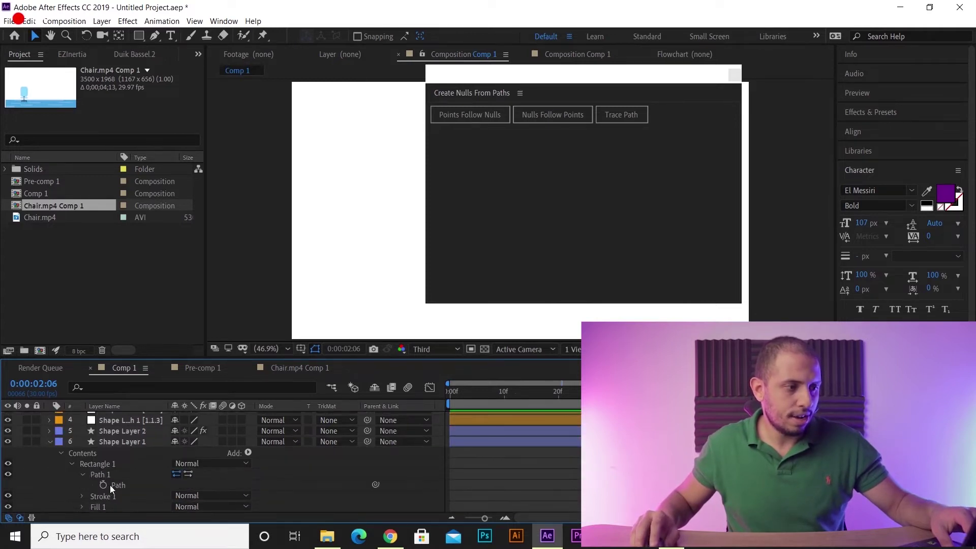
{"action": "left_click", "coordinate": [119, 485]}
{"action": "left_click", "coordinate": [507, 115]}
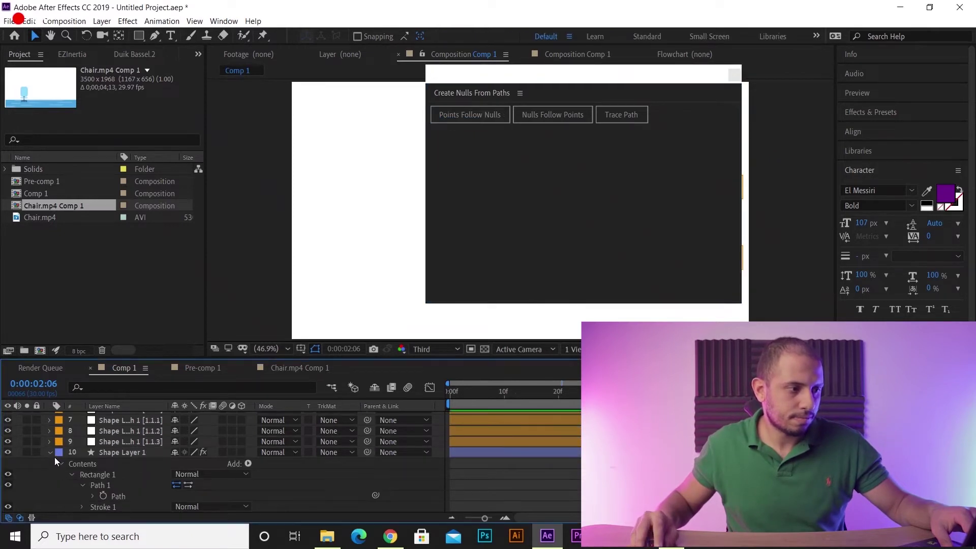
{"action": "left_click", "coordinate": [55, 454]}
{"action": "left_click", "coordinate": [48, 454]}
{"action": "left_click", "coordinate": [49, 452]}
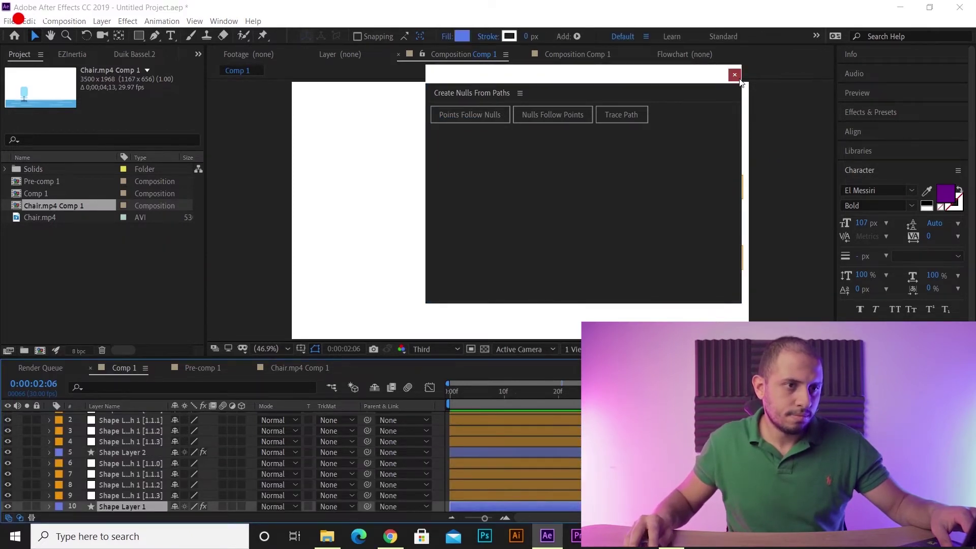
{"action": "left_click", "coordinate": [734, 75]}
Step: Set the label colour of the four nulls controlling Shape Layer 1 to Brown
{"action": "left_click", "coordinate": [129, 495]}
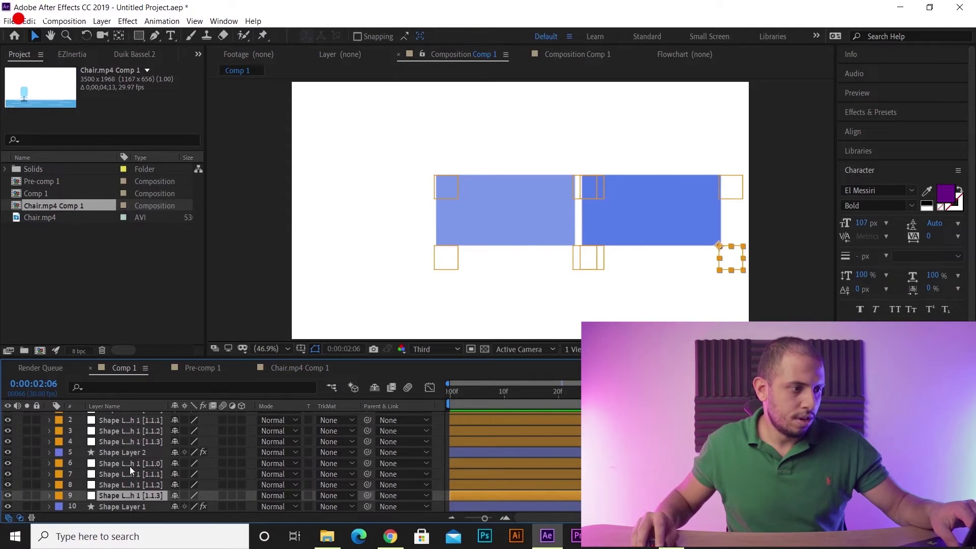
{"action": "left_click", "coordinate": [129, 463], "text": "shift"}
{"action": "left_click", "coordinate": [59, 474]}
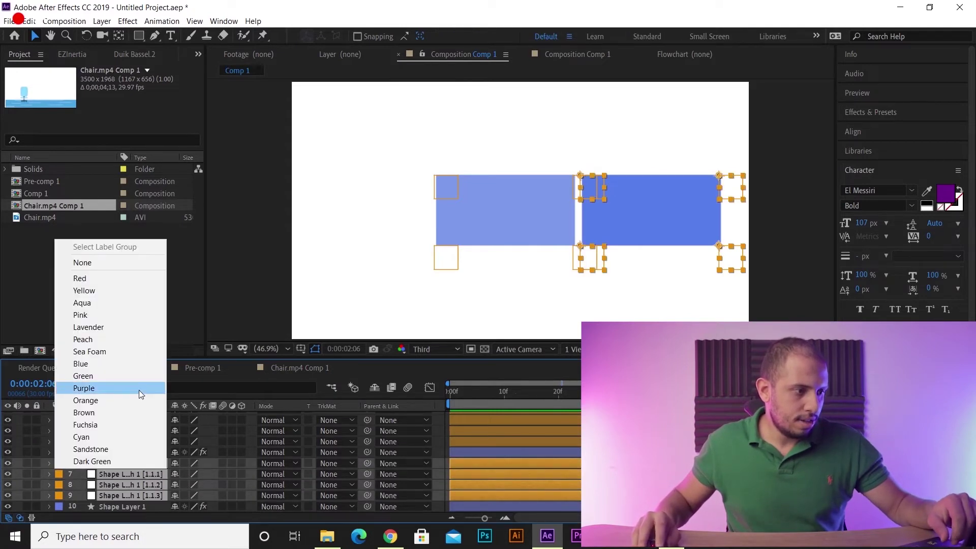
{"action": "left_click", "coordinate": [84, 413]}
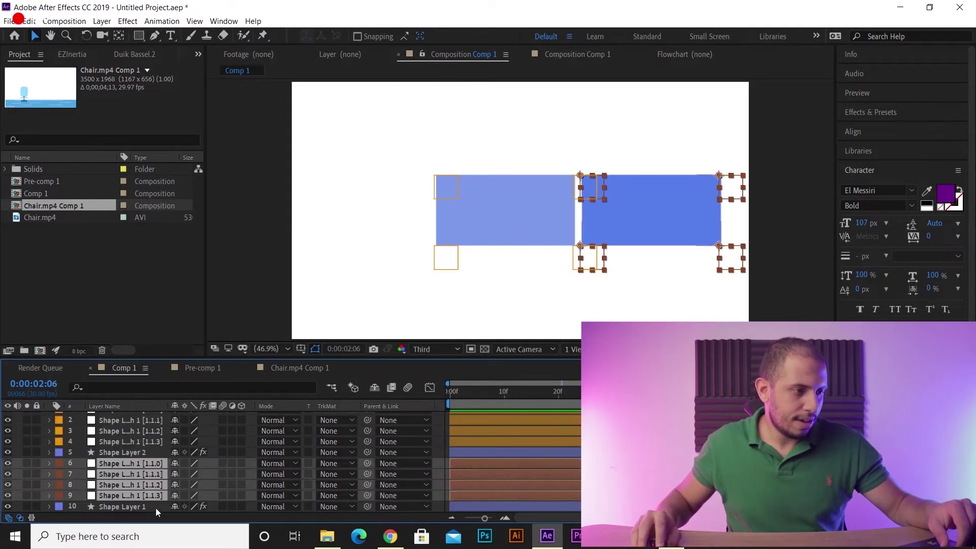
Step: Check which corner of the light blue rectangle each of its four orange nulls controls
{"action": "scroll", "coordinate": [127, 430], "scroll_direction": "up", "scroll_amount": 1}
{"action": "left_click", "coordinate": [166, 450]}
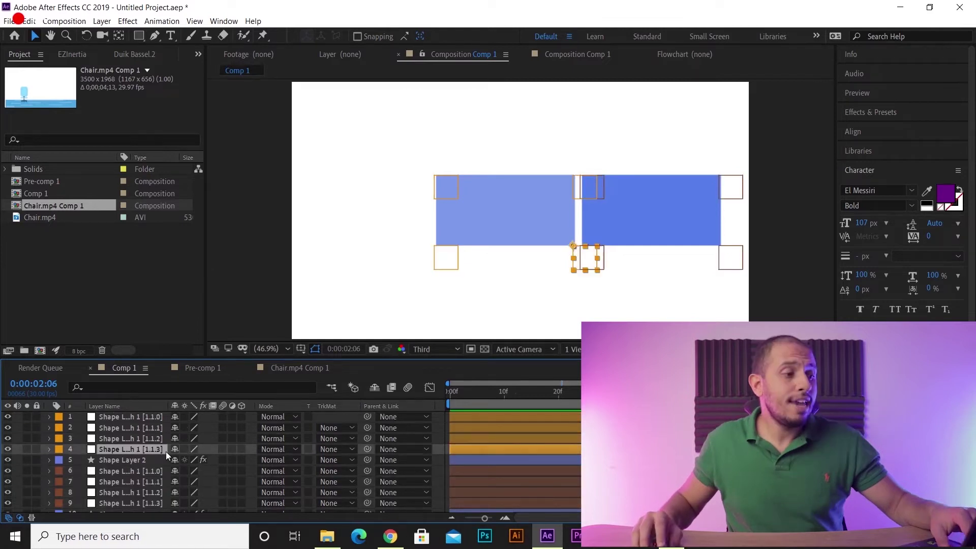
{"action": "left_click", "coordinate": [130, 436]}
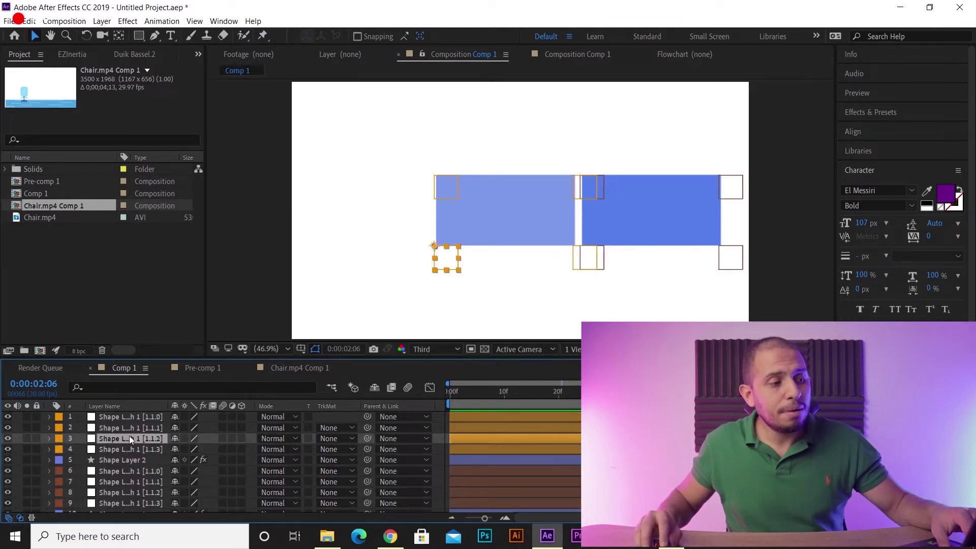
{"action": "left_click", "coordinate": [124, 418]}
{"action": "left_click", "coordinate": [124, 430]}
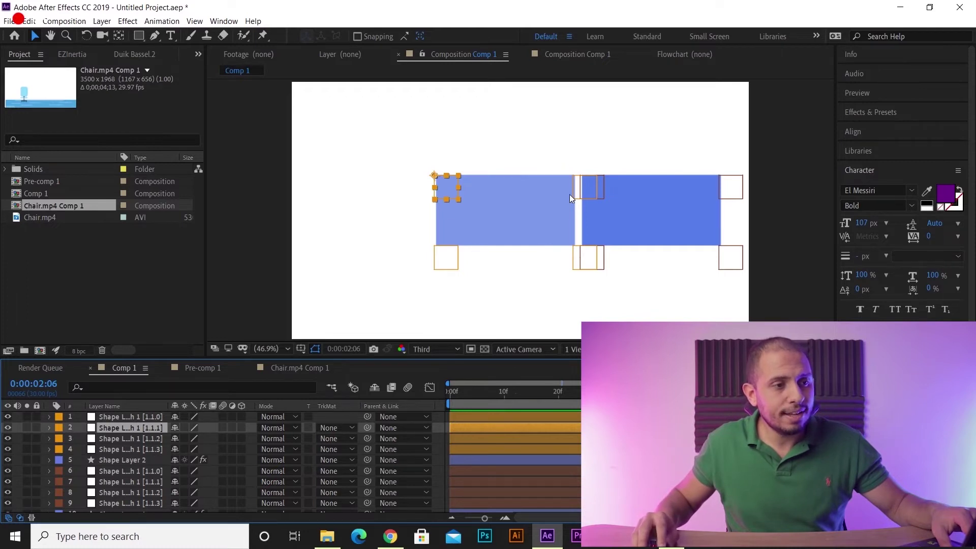
{"action": "left_click", "coordinate": [451, 263]}
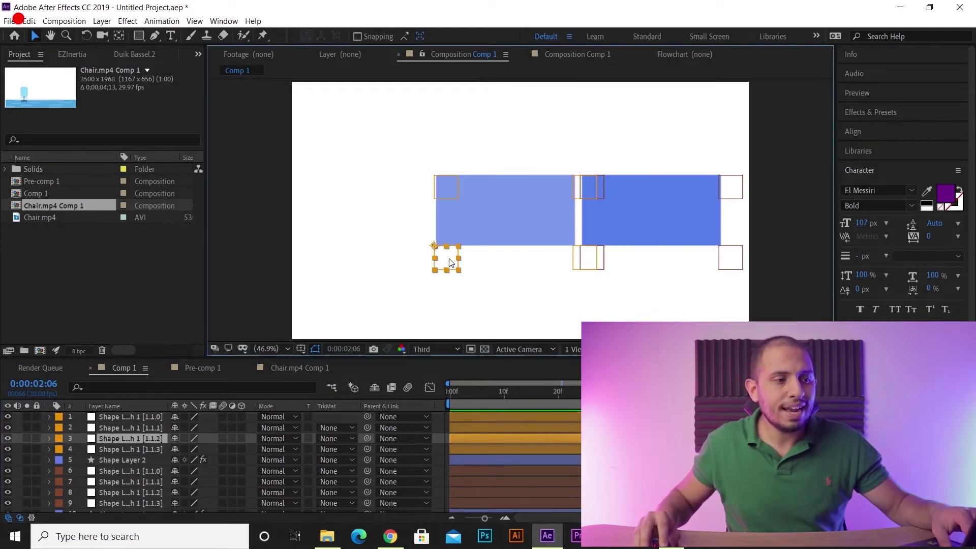
Step: Try distorting the light blue rectangle by moving its two left corner nulls, and undo the moves
{"action": "left_click_drag", "start_coordinate": [451, 263], "coordinate": [463, 286]}
{"action": "left_click_drag", "start_coordinate": [453, 187], "coordinate": [495, 128]}
{"action": "key", "text": "ctrl+z"}
{"action": "key", "text": "ctrl+z"}
{"action": "key", "text": "ctrl+z"}
{"action": "key", "text": "ctrl+z"}
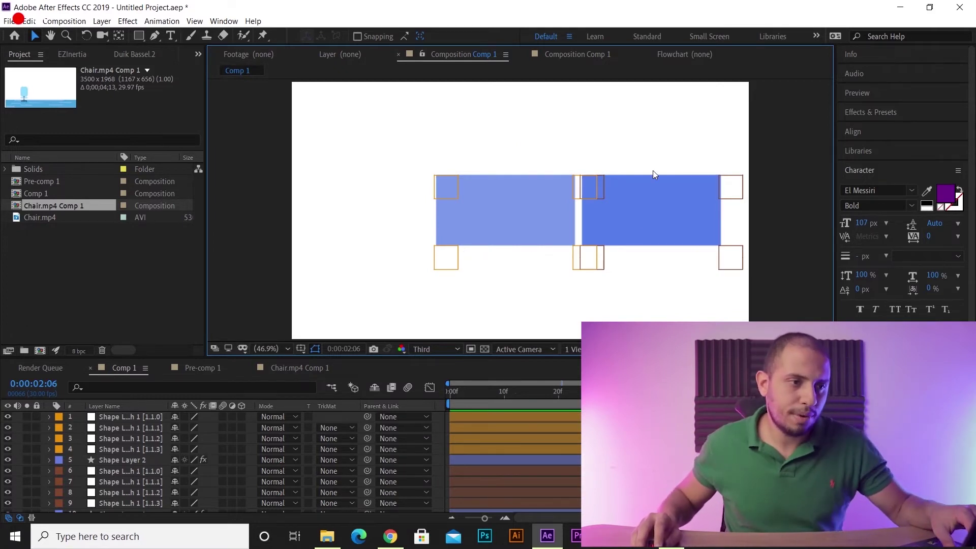
Step: Move all four brown nulls together so the darker rectangle's edge meets the light blue rectangle
{"action": "left_click", "coordinate": [648, 196]}
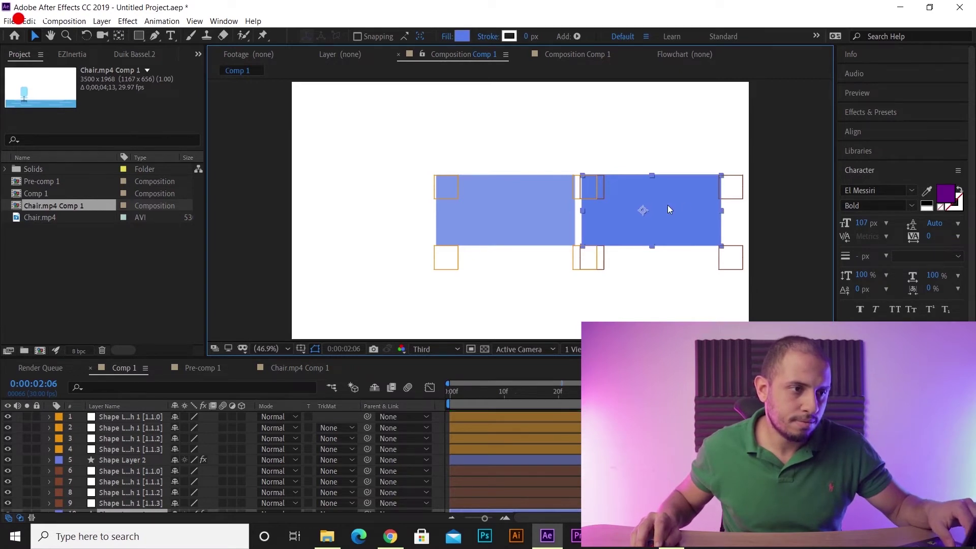
{"action": "left_click", "coordinate": [131, 471]}
{"action": "left_click", "coordinate": [131, 503], "text": "shift"}
{"action": "left_click_drag", "start_coordinate": [733, 258], "coordinate": [723, 255]}
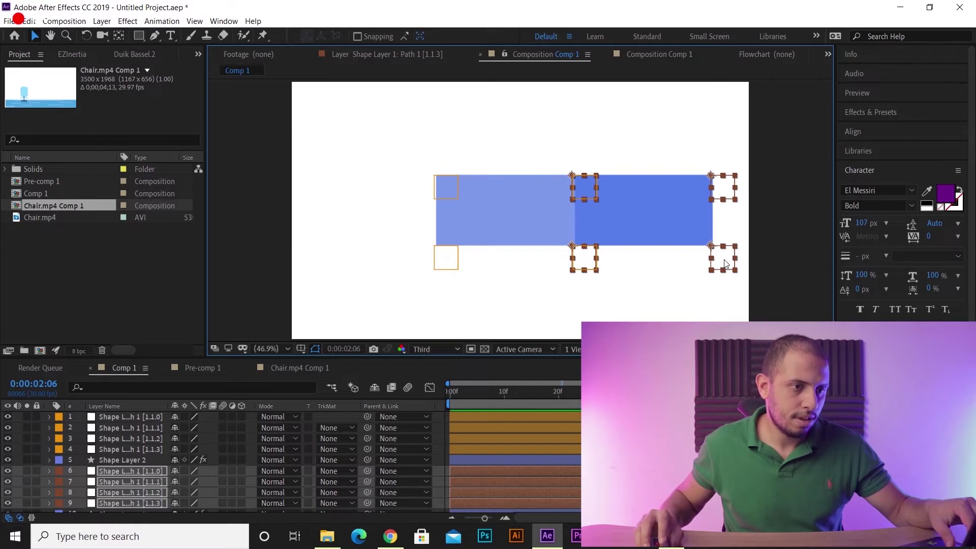
{"action": "left_click", "coordinate": [619, 303]}
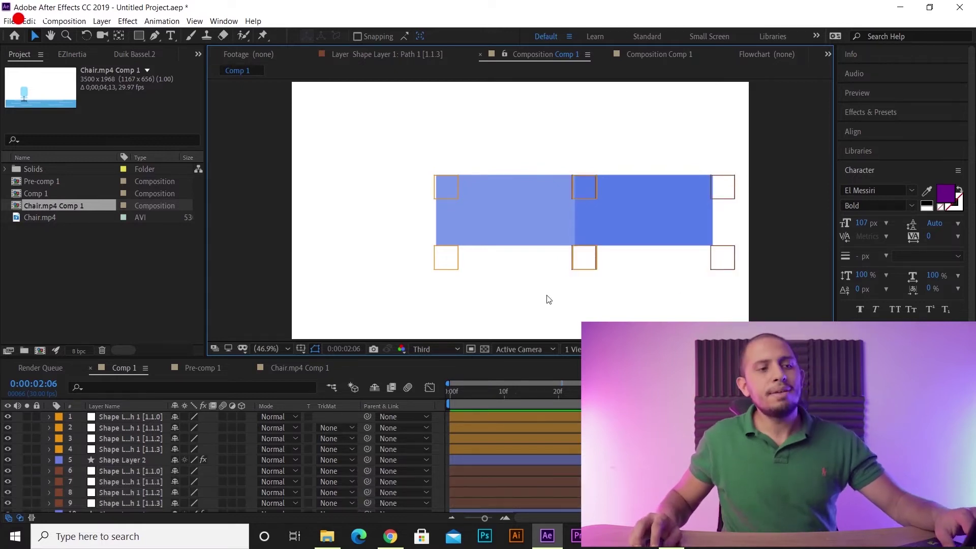
Step: Move the darker rectangle's two outer corner nulls onto the shared edge so its width collapses to zero
{"action": "left_click", "coordinate": [722, 257]}
{"action": "left_click", "coordinate": [721, 191], "text": "shift"}
{"action": "left_click_drag", "start_coordinate": [721, 190], "coordinate": [585, 199]}
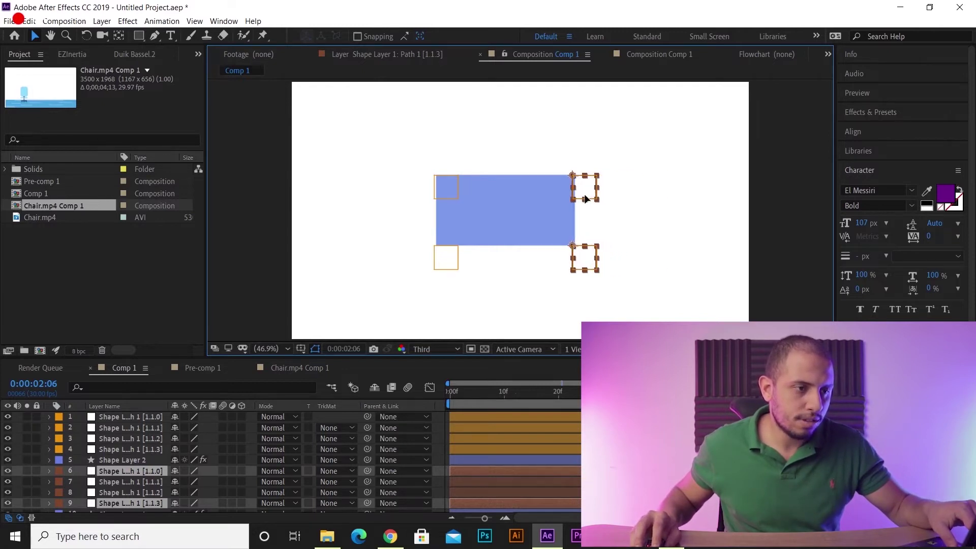
{"action": "left_click", "coordinate": [582, 218]}
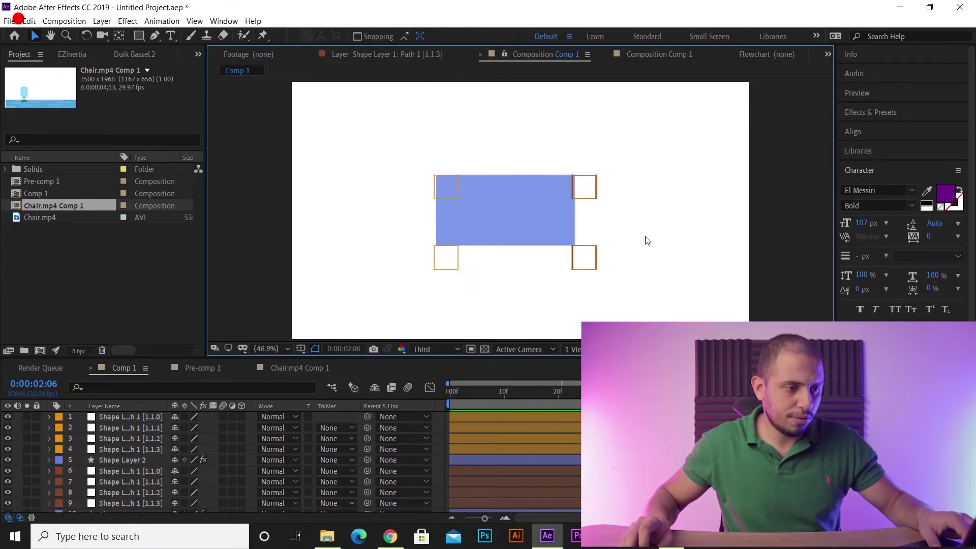
Step: Draw a nearly square blue rectangle on a new shape layer, right of the light blue rectangle
{"action": "left_click", "coordinate": [138, 35]}
{"action": "left_click_drag", "start_coordinate": [645, 177], "coordinate": [740, 261]}
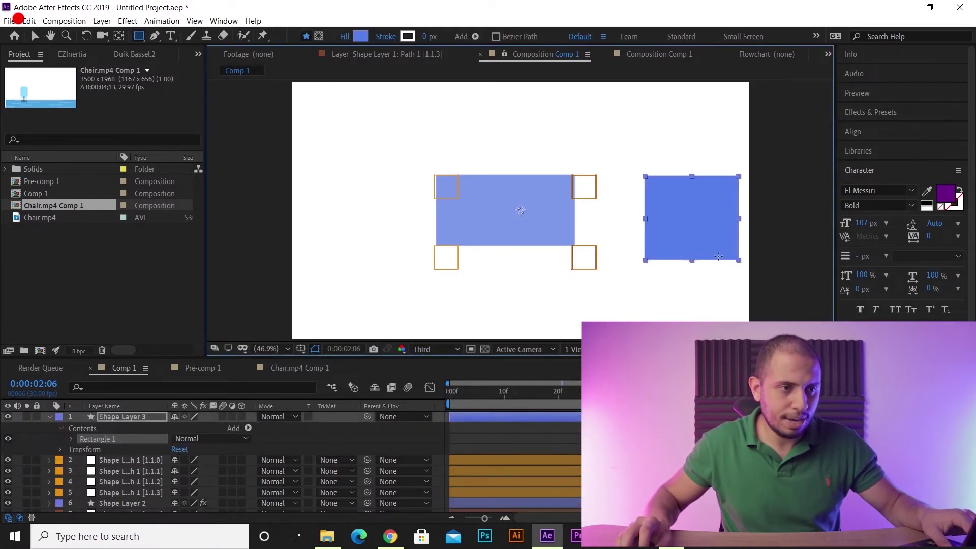
Step: Move the blue square closer to the light blue rectangle and place its anchor point at the square's centre
{"action": "left_click", "coordinate": [35, 36]}
{"action": "left_click_drag", "start_coordinate": [671, 219], "coordinate": [650, 223]}
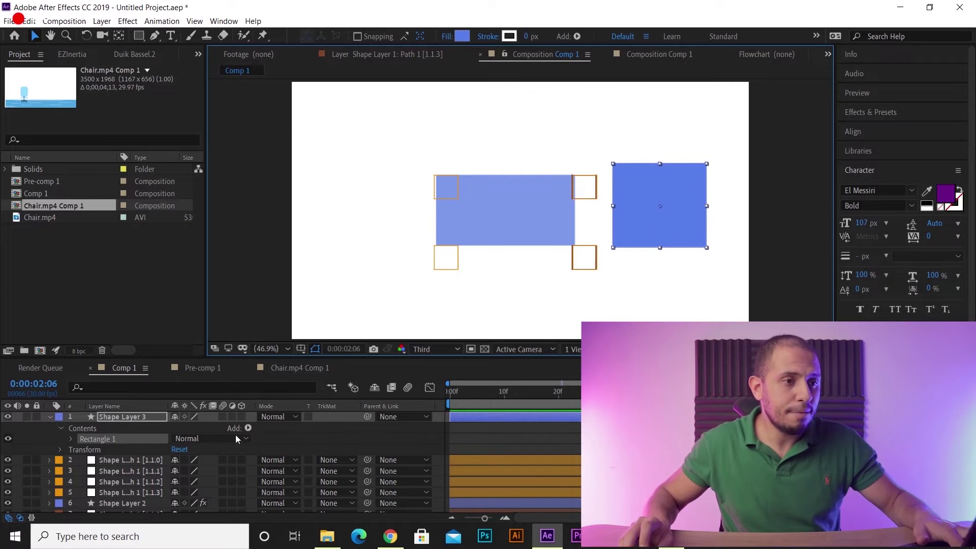
{"action": "key", "text": "r"}
{"action": "left_click_drag", "start_coordinate": [192, 429], "coordinate": [199, 429]}
{"action": "key", "text": "ctrl+z"}
{"action": "left_click", "coordinate": [657, 220]}
{"action": "key", "text": "y"}
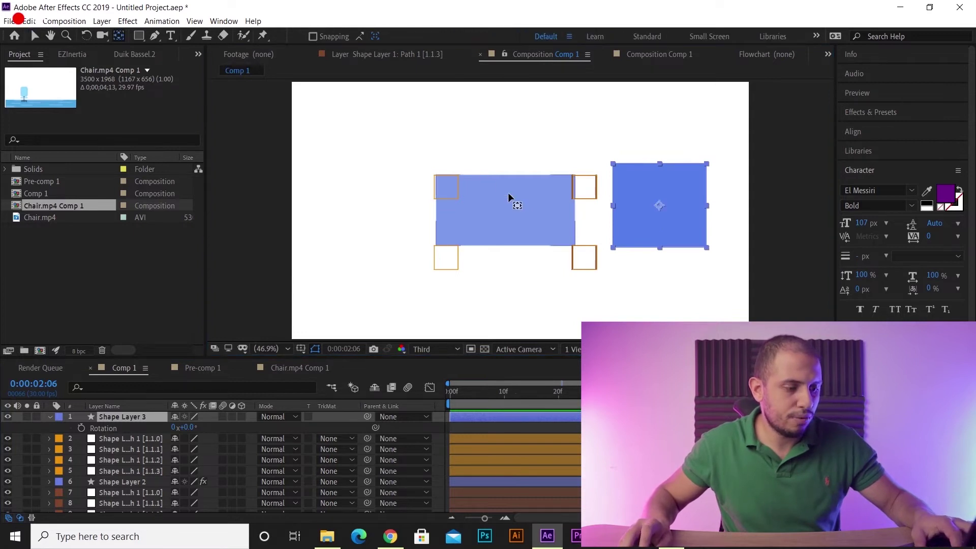
{"action": "key", "text": "v"}
Step: Try rotating the blue square around its centre up to 40°, and reset its rotation to 0°
{"action": "key", "text": "r"}
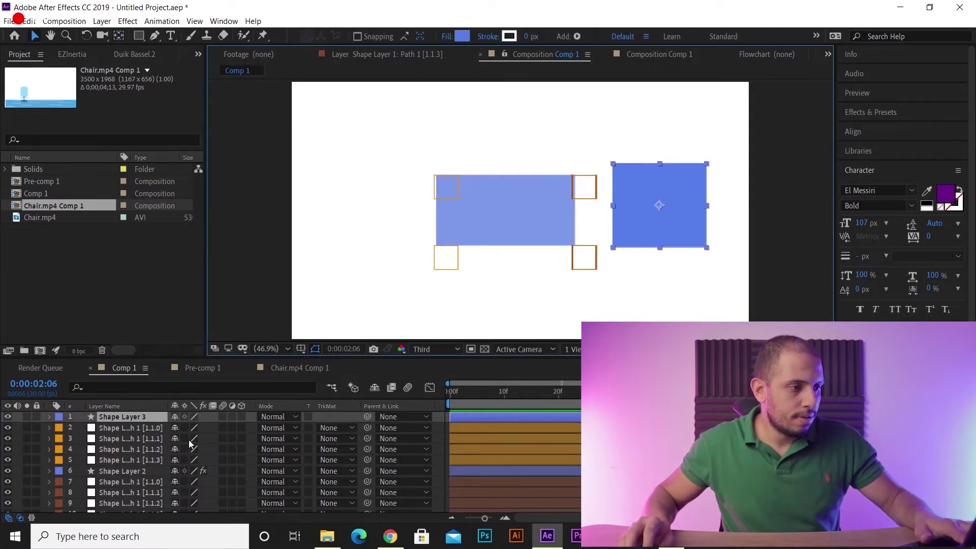
{"action": "key", "text": "r"}
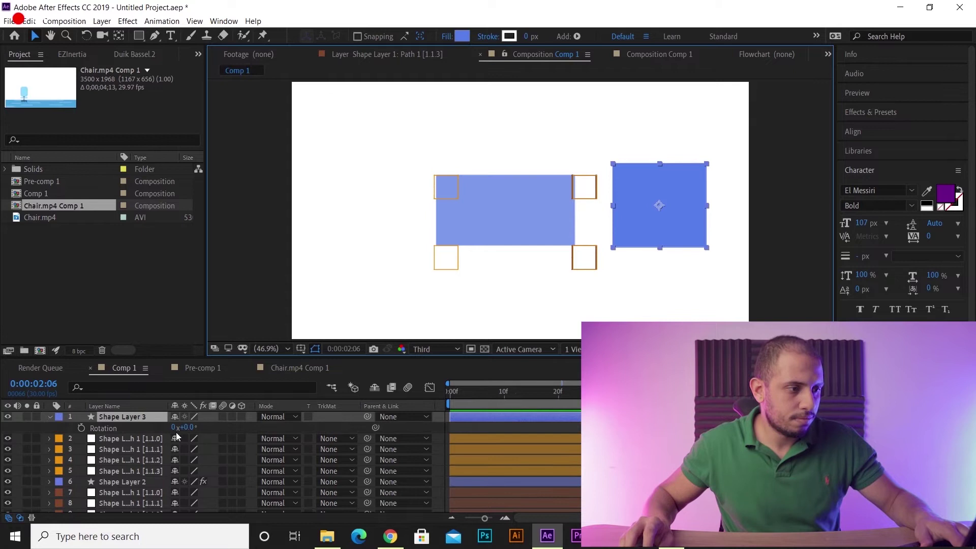
{"action": "left_click_drag", "start_coordinate": [192, 429], "coordinate": [189, 427]}
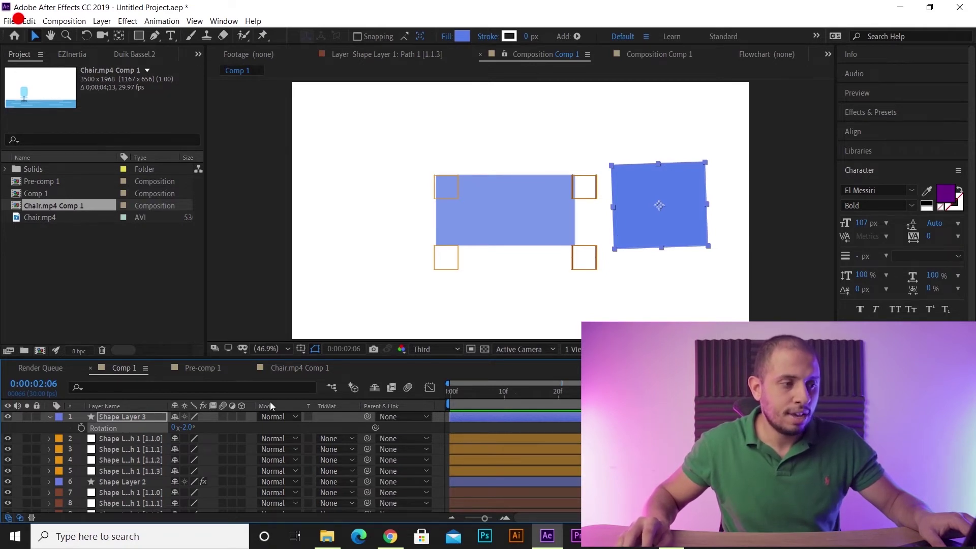
{"action": "left_click_drag", "start_coordinate": [192, 429], "coordinate": [210, 416]}
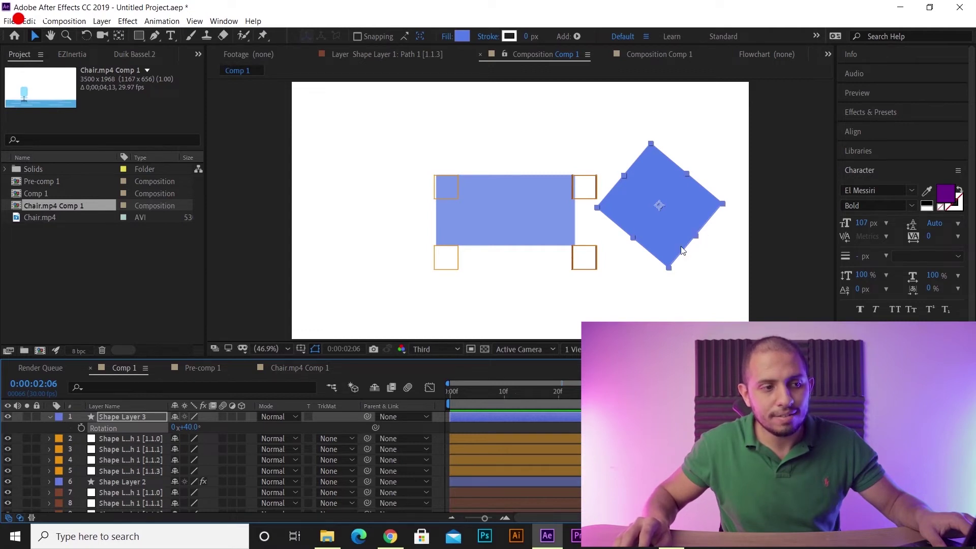
{"action": "left_click", "coordinate": [188, 428]}
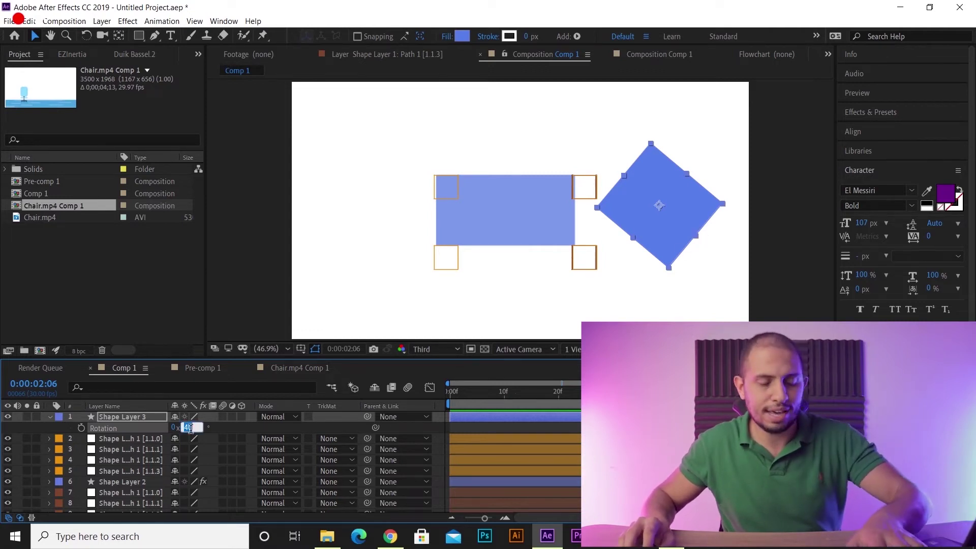
{"action": "type", "text": "0"}
{"action": "key", "text": "Return"}
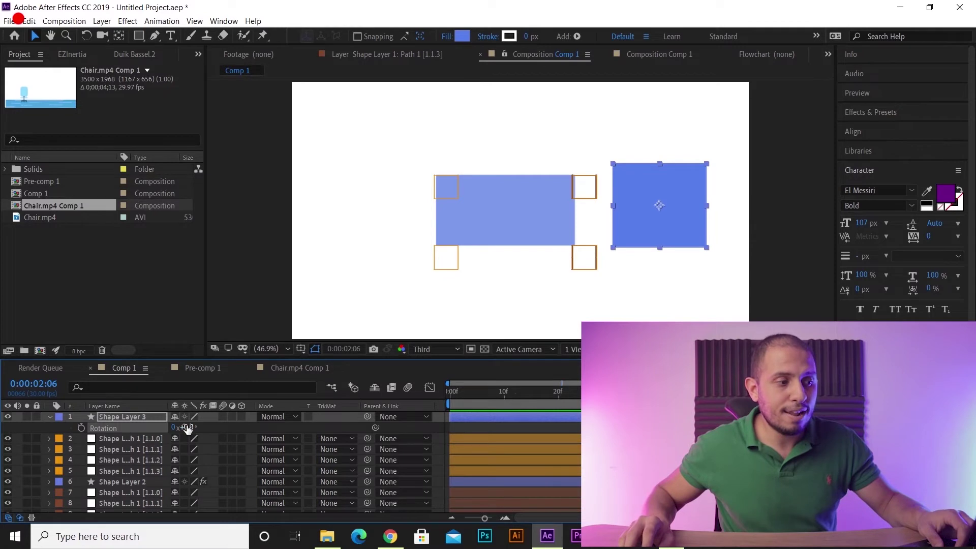
Step: Rotate the blue square to 31° and move it partly beyond the composition's edge, away from the light blue rectangle
{"action": "left_click_drag", "start_coordinate": [186, 427], "coordinate": [204, 424]}
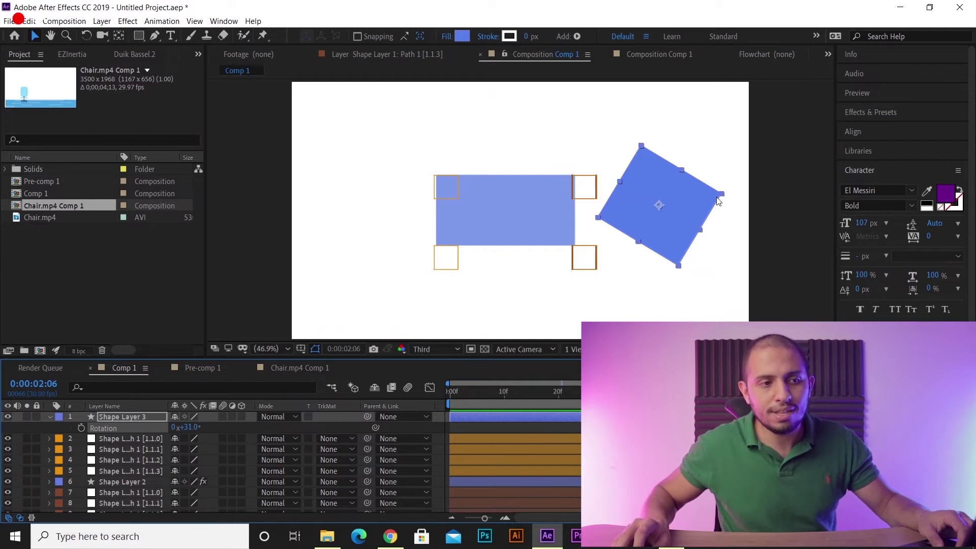
{"action": "left_click", "coordinate": [584, 189]}
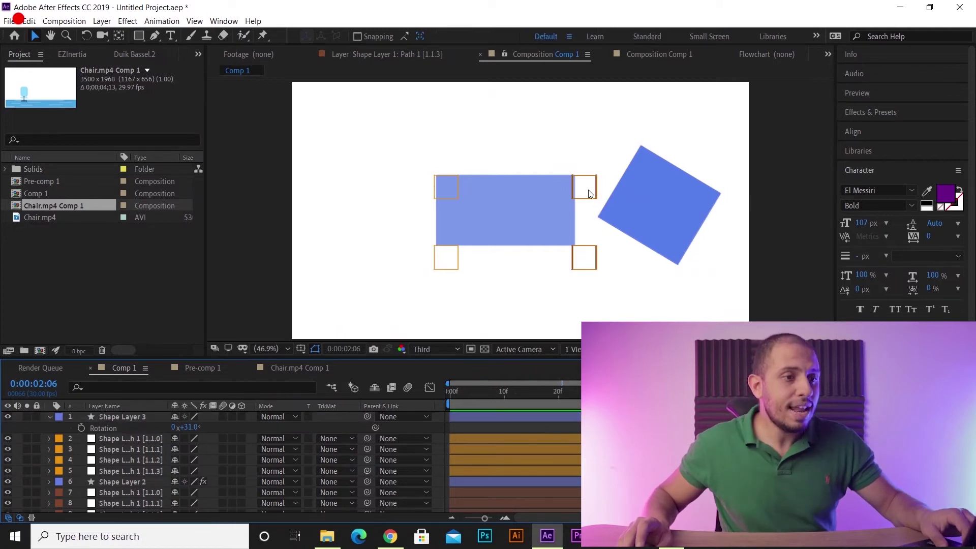
{"action": "left_click_drag", "start_coordinate": [654, 211], "coordinate": [764, 211]}
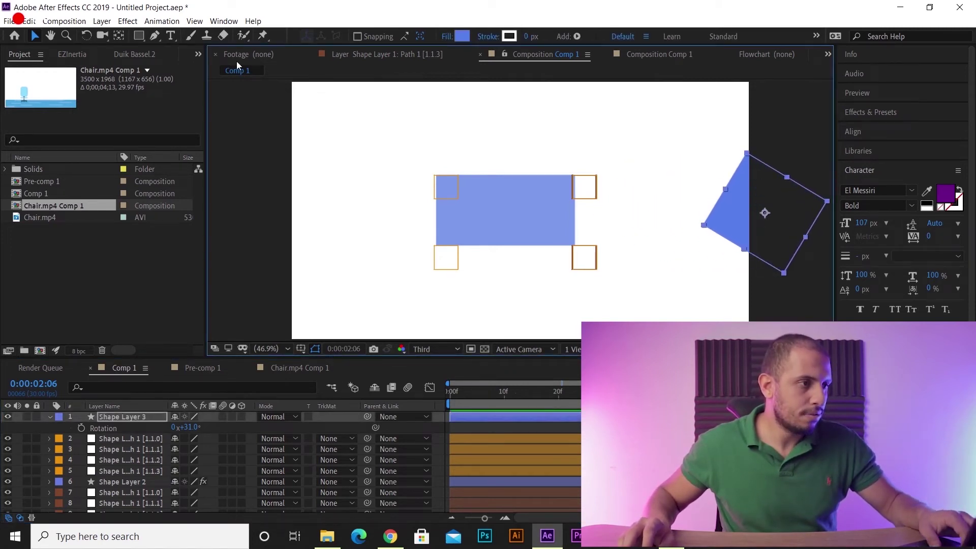
Step: Show the rulers and add vertical guides at the light blue rectangle's two side edges, its middle, and a short distance outside each side
{"action": "key", "text": "ctrl+r"}
{"action": "left_click_drag", "start_coordinate": [213, 163], "coordinate": [443, 135]}
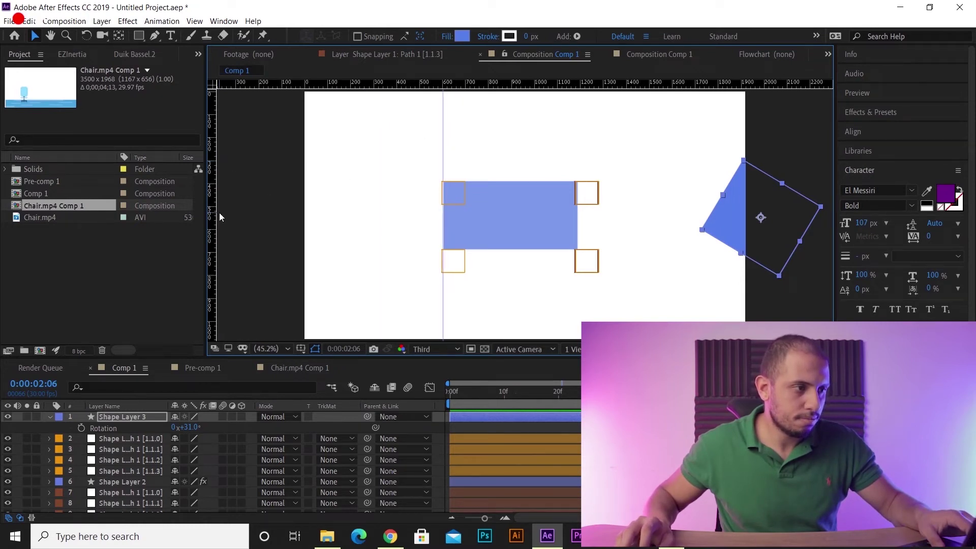
{"action": "left_click_drag", "start_coordinate": [213, 217], "coordinate": [577, 200]}
{"action": "left_click_drag", "start_coordinate": [213, 243], "coordinate": [604, 140]}
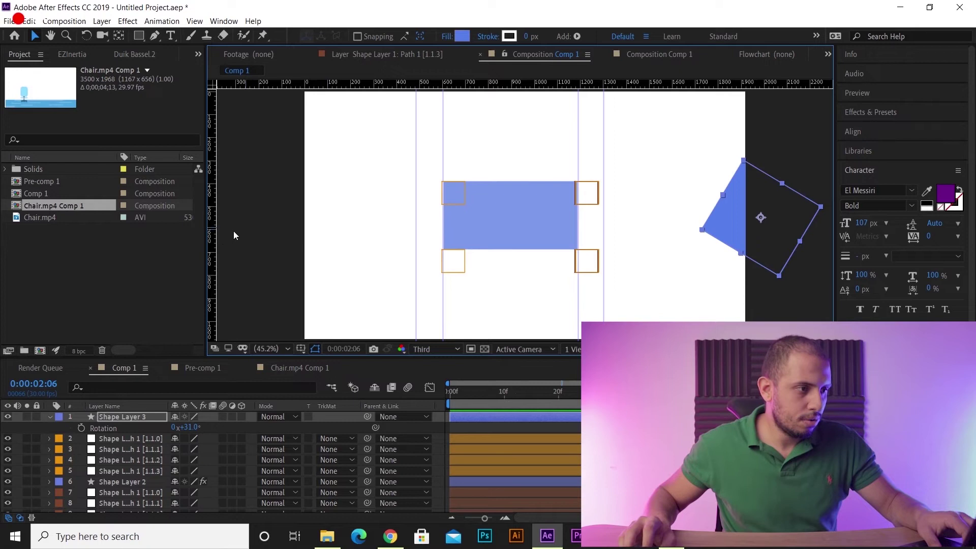
{"action": "left_click_drag", "start_coordinate": [214, 237], "coordinate": [511, 116]}
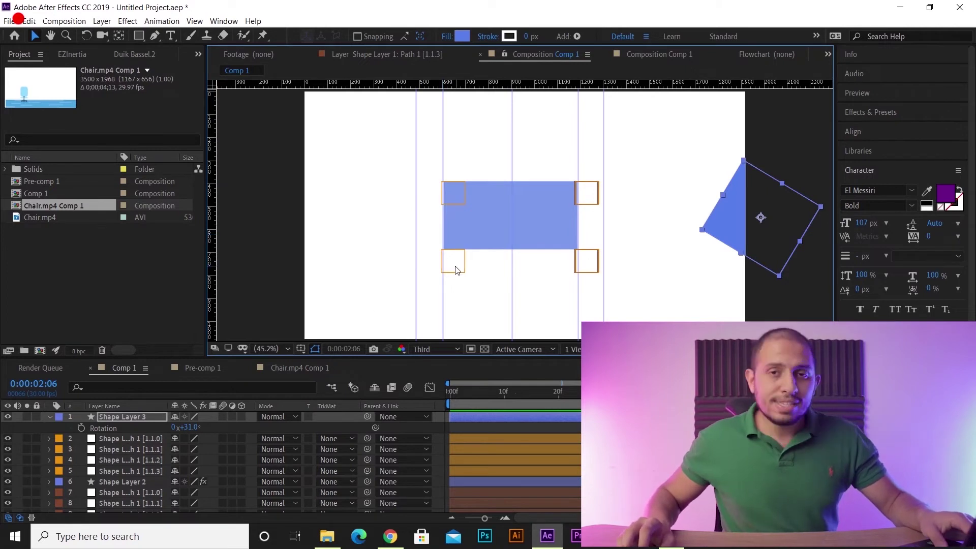
Step: Set Position keyframes at 0:00:00:00 on all eight corner nulls of both rectangles
{"action": "key", "text": "Home"}
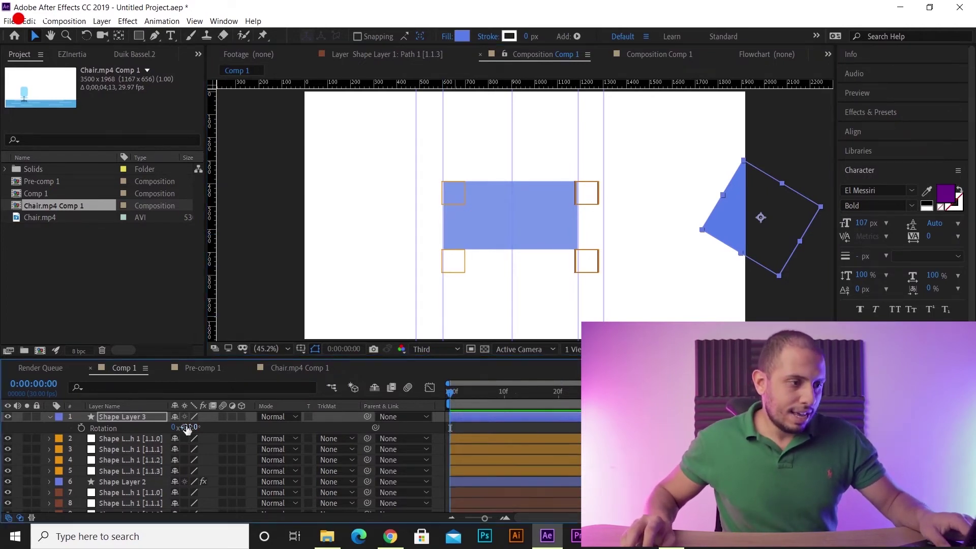
{"action": "left_click", "coordinate": [119, 449]}
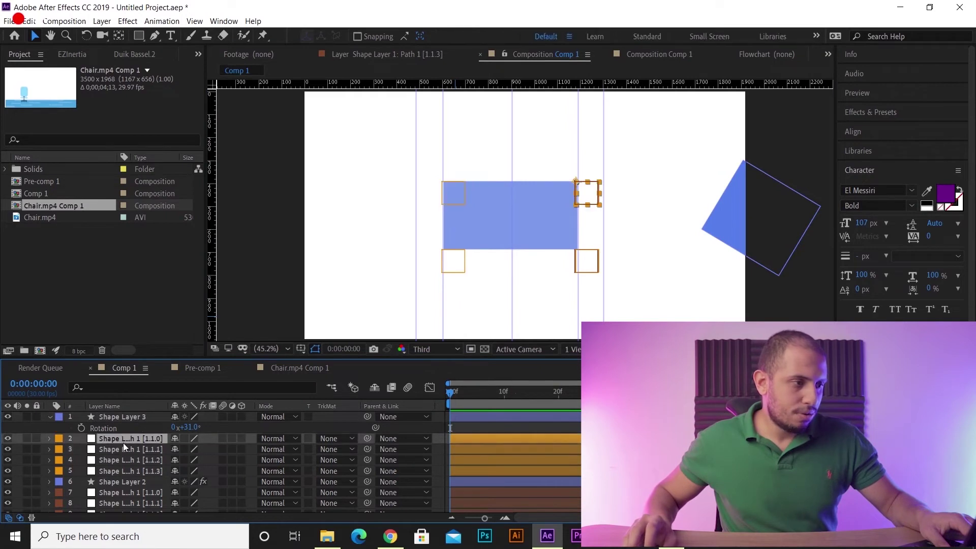
{"action": "scroll", "coordinate": [68, 453], "scroll_direction": "down", "scroll_amount": 2}
{"action": "left_click", "coordinate": [114, 497], "text": "shift"}
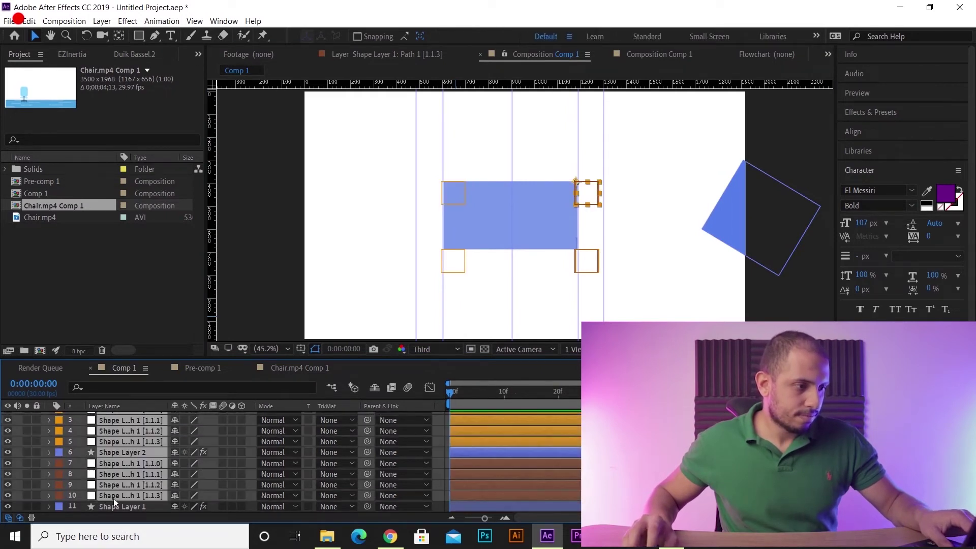
{"action": "left_click", "coordinate": [109, 453], "text": "ctrl"}
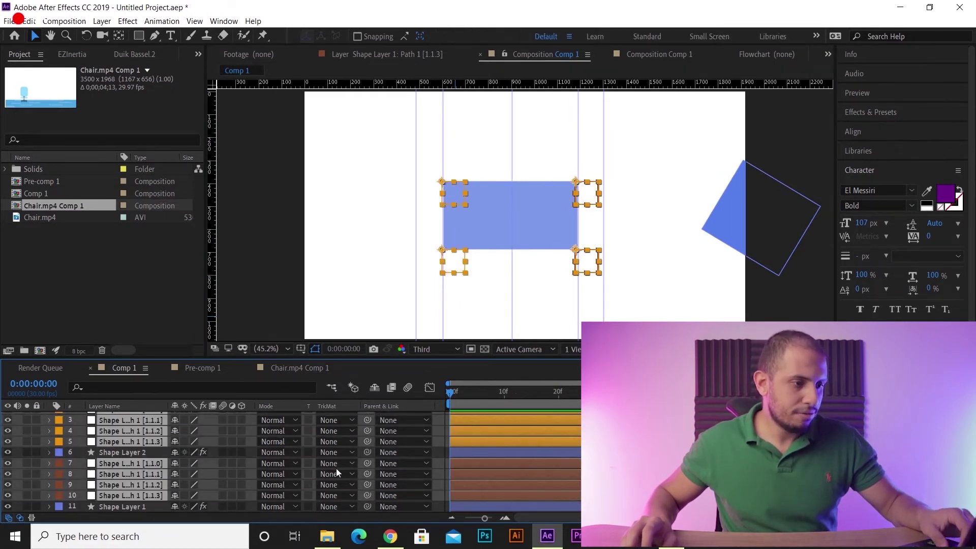
{"action": "key", "text": "p"}
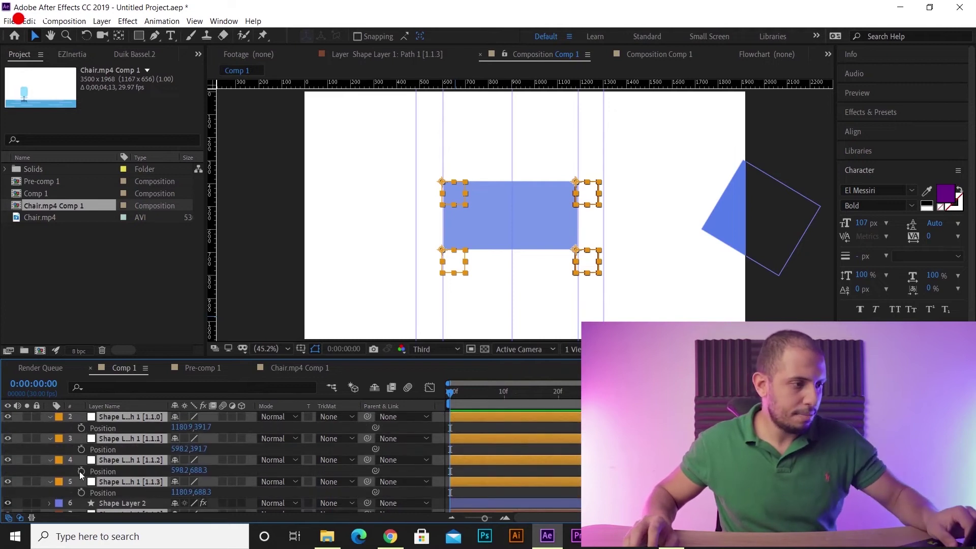
{"action": "left_click", "coordinate": [81, 471]}
Step: At 0:00:01:00, move the light blue rectangle's two left corner nulls horizontally out to the outer left guide, at X 476.9
{"action": "left_click", "coordinate": [499, 391]}
{"action": "left_click_drag", "start_coordinate": [521, 391], "coordinate": [613, 395]}
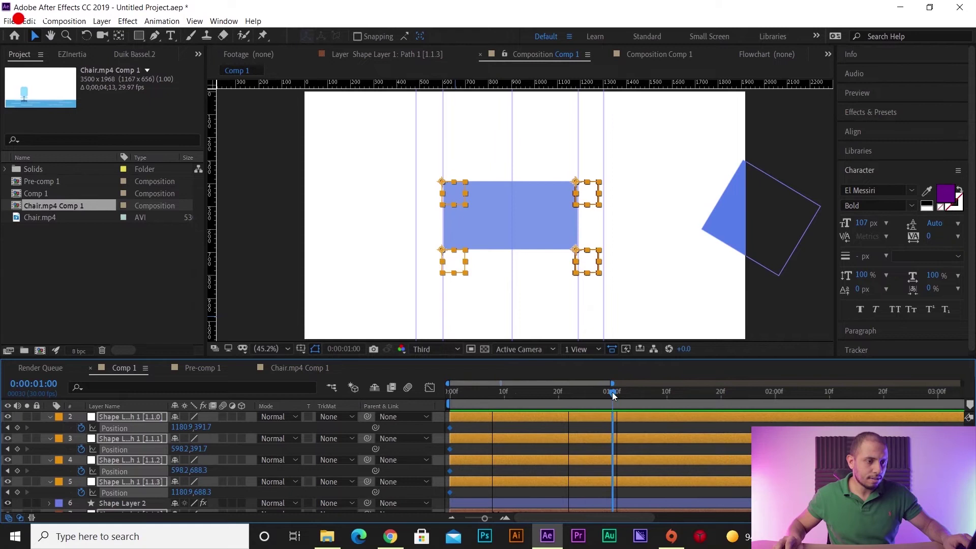
{"action": "left_click", "coordinate": [636, 429]}
{"action": "left_click", "coordinate": [454, 262]}
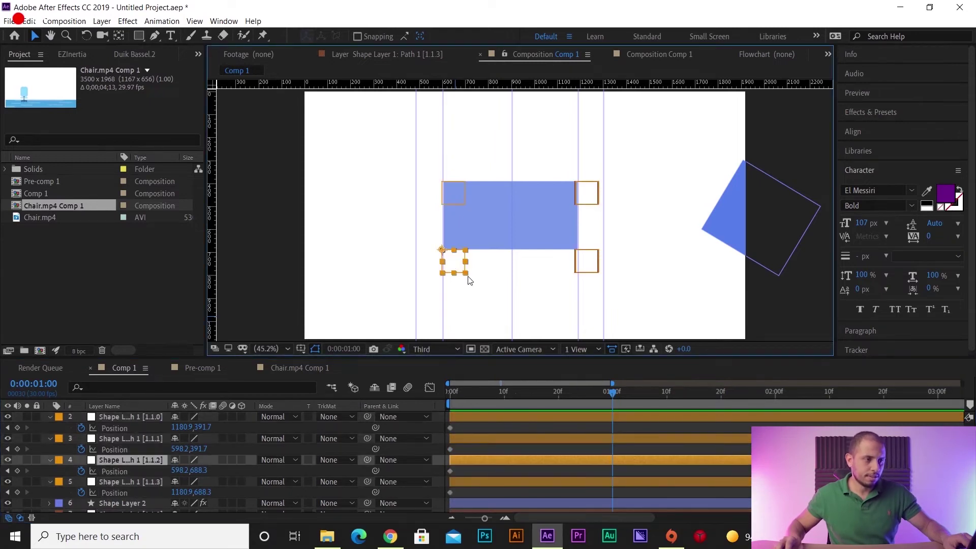
{"action": "left_click", "coordinate": [460, 203]}
{"action": "left_click", "coordinate": [455, 270], "text": "shift"}
{"action": "left_click_drag", "start_coordinate": [456, 194], "coordinate": [416, 405]}
{"action": "scroll", "coordinate": [397, 215], "scroll_direction": "up", "scroll_amount": 4}
{"action": "key", "text": "space"}
{"action": "left_click_drag", "start_coordinate": [431, 212], "coordinate": [511, 198]}
{"action": "scroll", "coordinate": [510, 202], "scroll_direction": "down", "scroll_amount": 6}
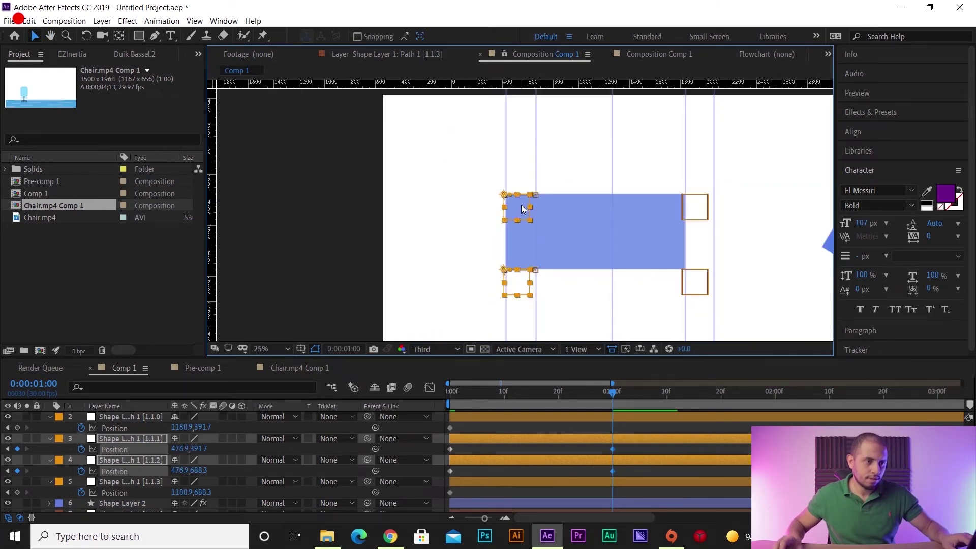
{"action": "left_click", "coordinate": [739, 245]}
Step: Move the light blue rectangle's two right corner nulls horizontally to the middle guide, at X 894.6, at 0:00:01:00
{"action": "scroll", "coordinate": [578, 198], "scroll_direction": "up", "scroll_amount": 1}
{"action": "scroll", "coordinate": [615, 210], "scroll_direction": "down", "scroll_amount": 1}
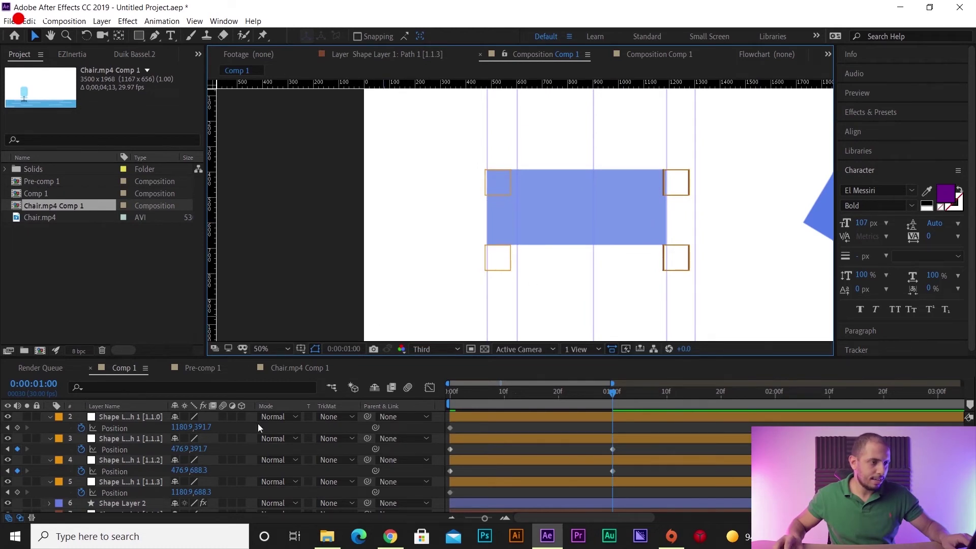
{"action": "left_click", "coordinate": [138, 439]}
{"action": "left_click", "coordinate": [132, 460]}
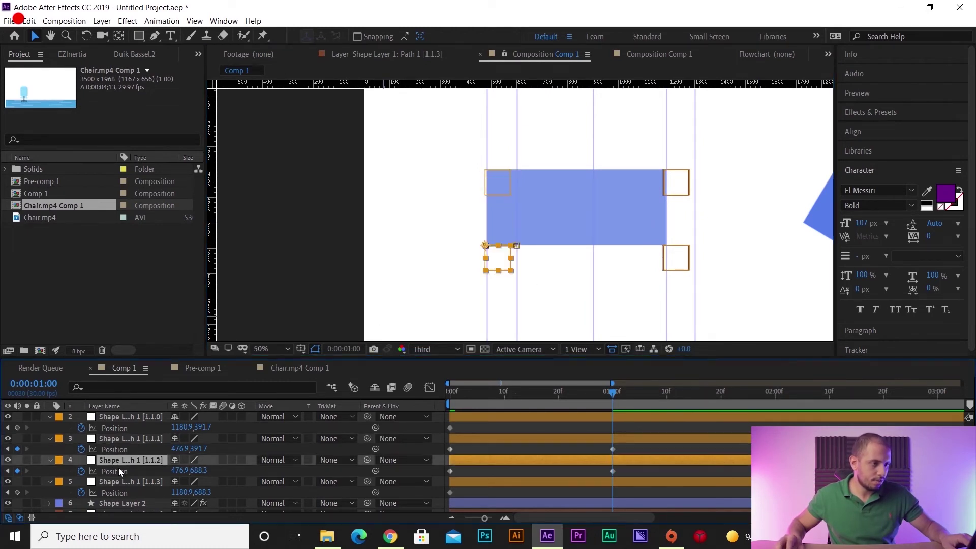
{"action": "left_click", "coordinate": [115, 417]}
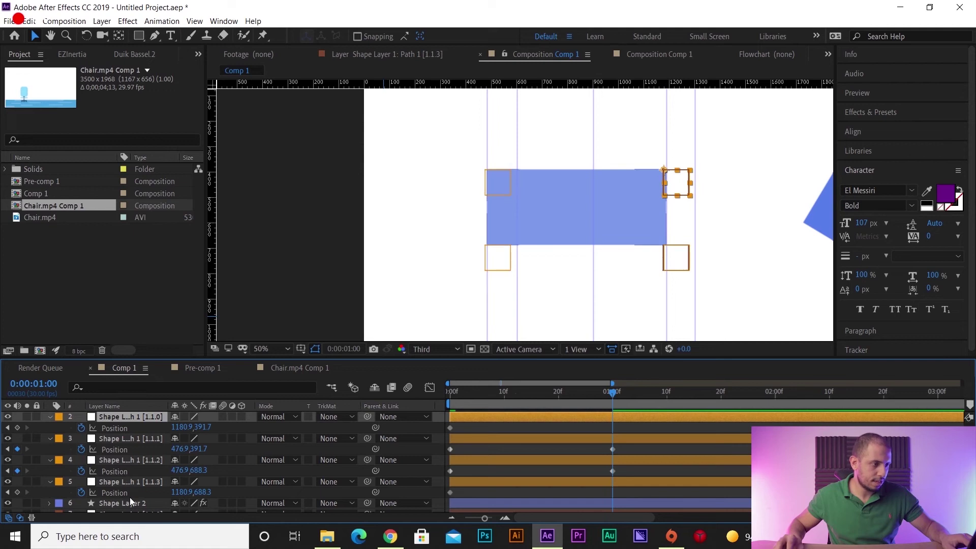
{"action": "left_click", "coordinate": [127, 482], "text": "ctrl"}
{"action": "scroll", "coordinate": [666, 209], "scroll_direction": "up", "scroll_amount": 2}
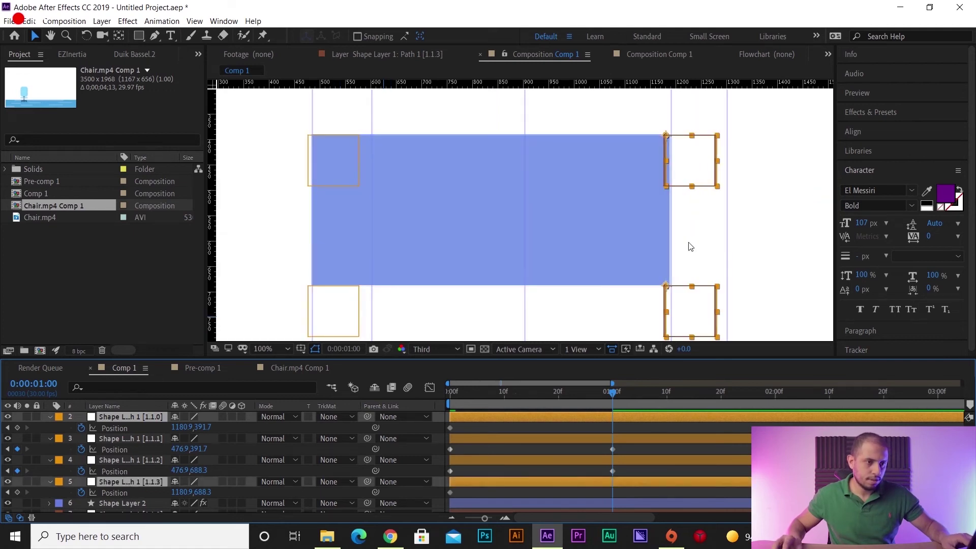
{"action": "left_click_drag", "start_coordinate": [684, 311], "coordinate": [543, 288]}
{"action": "scroll", "coordinate": [537, 305], "scroll_direction": "up", "scroll_amount": 5}
{"action": "scroll", "coordinate": [558, 258], "scroll_direction": "down", "scroll_amount": 5}
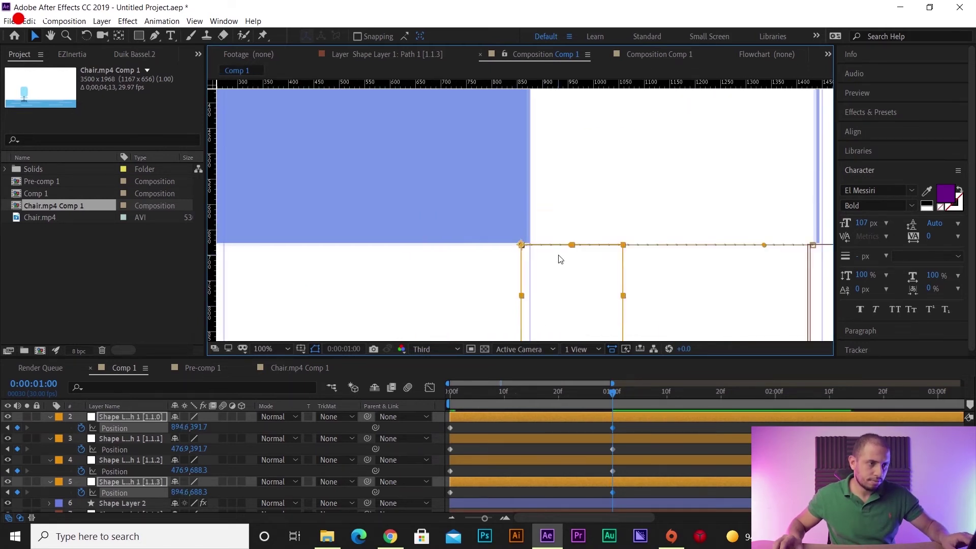
Step: Try moving two of the darker rectangle's brown nulls from the viewer toward the middle guide, and undo the move
{"action": "left_click", "coordinate": [618, 194]}
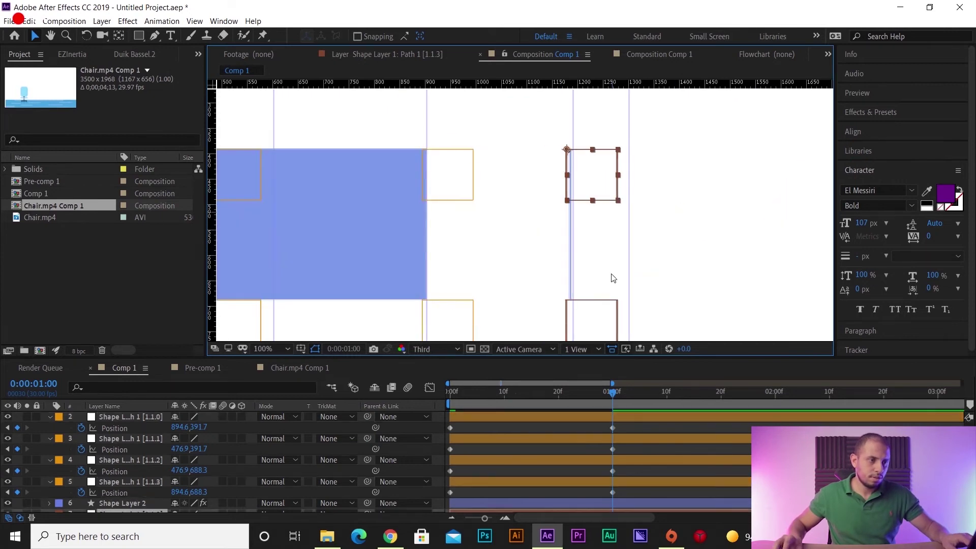
{"action": "scroll", "coordinate": [625, 250], "scroll_direction": "down", "scroll_amount": 2}
{"action": "scroll", "coordinate": [537, 260], "scroll_direction": "up", "scroll_amount": 2}
{"action": "left_click", "coordinate": [579, 293]}
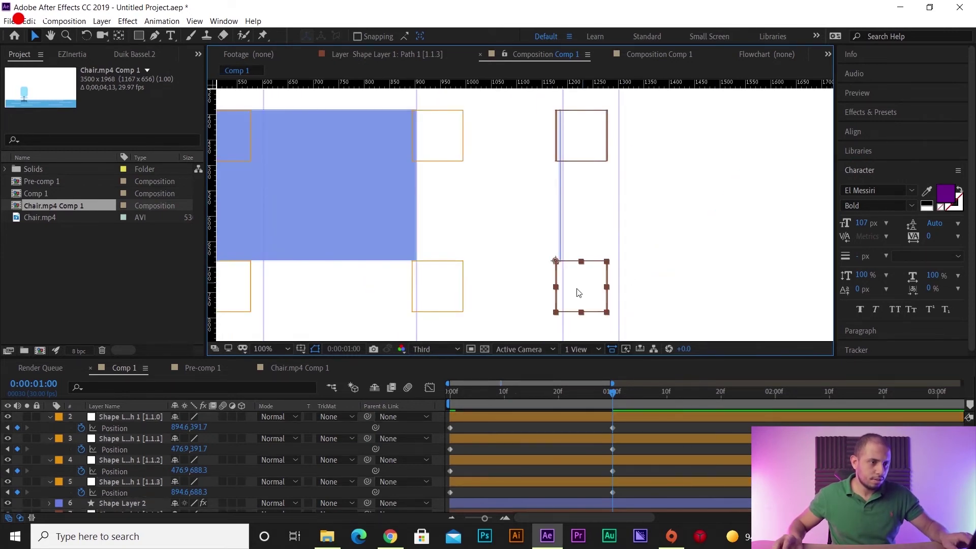
{"action": "left_click", "coordinate": [578, 153], "text": "shift"}
{"action": "left_click_drag", "start_coordinate": [577, 153], "coordinate": [516, 161]}
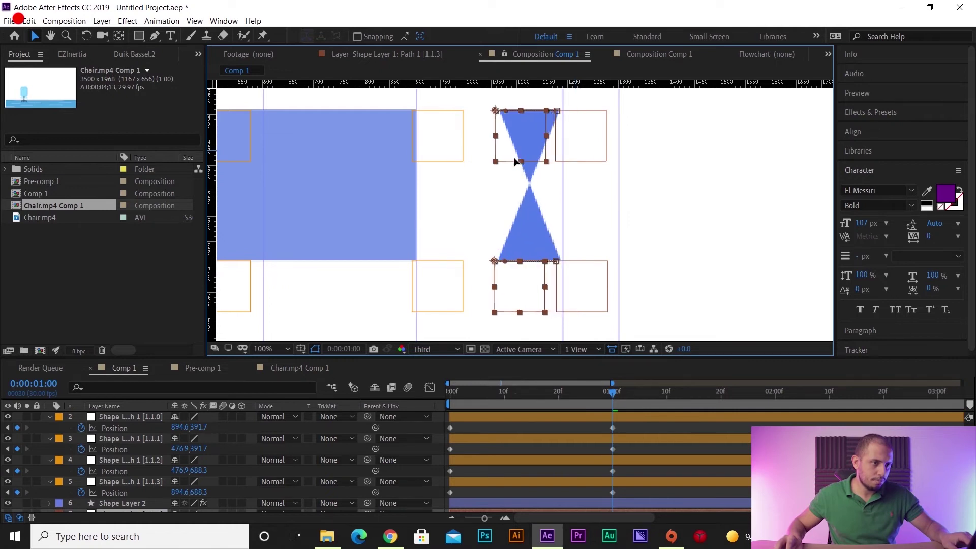
{"action": "key", "text": "ctrl+z"}
{"action": "left_click", "coordinate": [471, 306]}
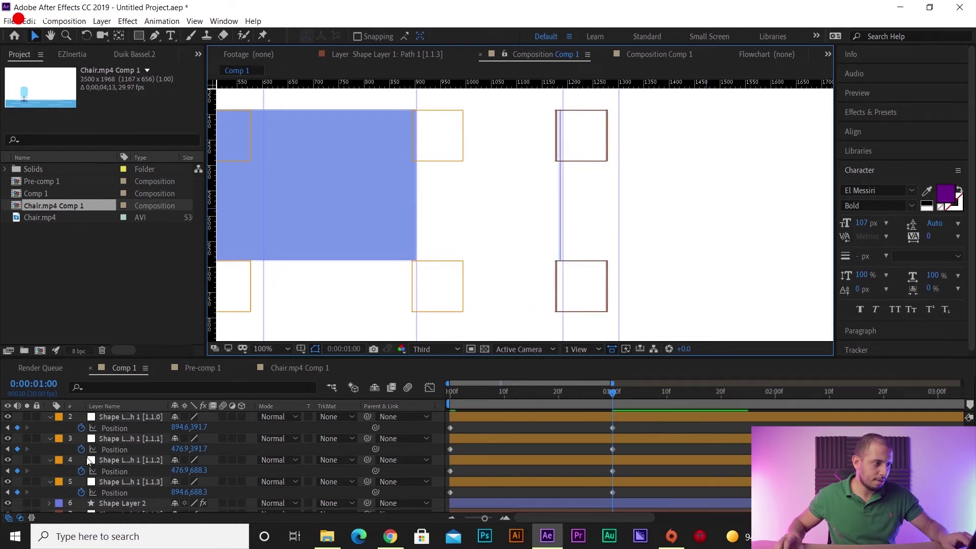
Step: Move the darker rectangle's brown nulls [1.1.1] and [1.1.2] horizontally to the light blue rectangle's edge, at X 892.3
{"action": "scroll", "coordinate": [101, 460], "scroll_direction": "down", "scroll_amount": 3}
{"action": "left_click", "coordinate": [125, 464]}
{"action": "left_click", "coordinate": [118, 440], "text": "shift"}
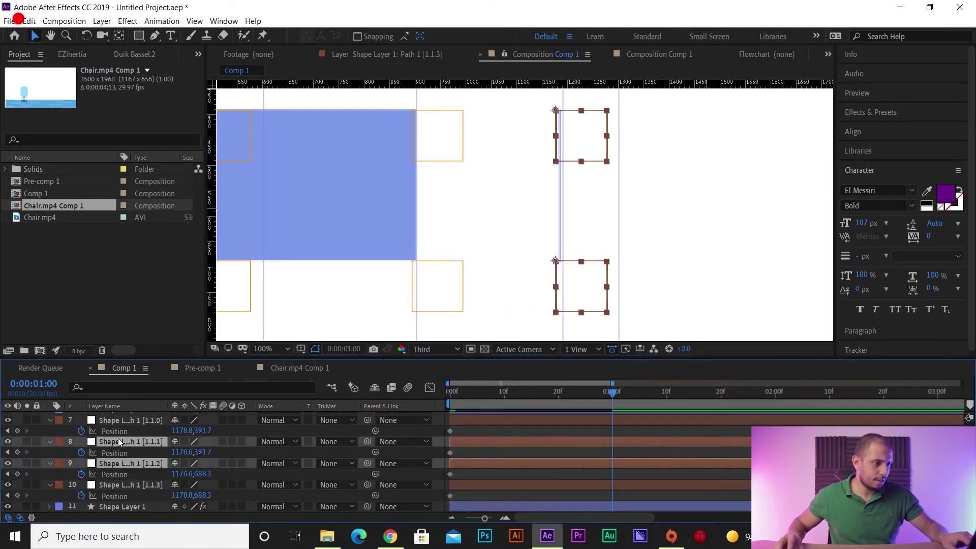
{"action": "left_click_drag", "start_coordinate": [567, 283], "coordinate": [425, 290]}
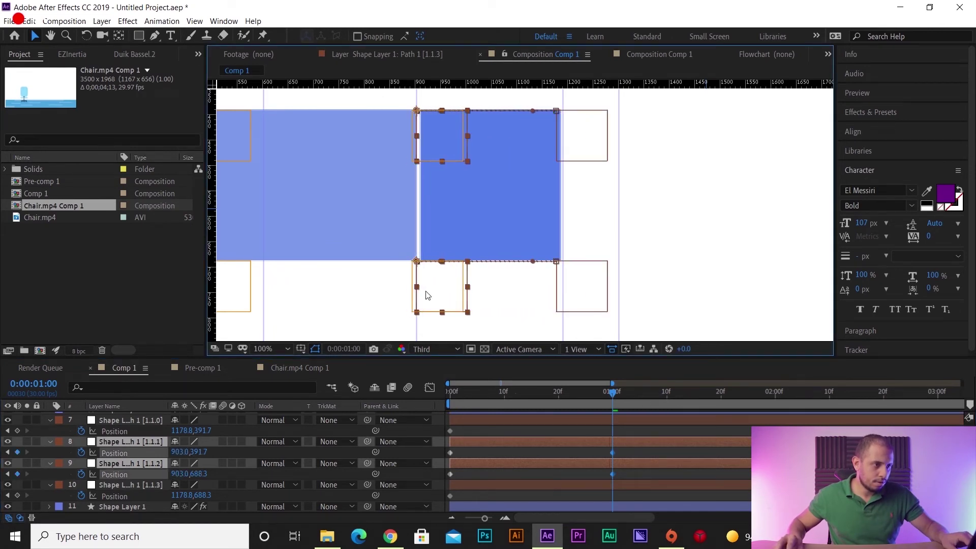
{"action": "scroll", "coordinate": [416, 277], "scroll_direction": "up", "scroll_amount": 3}
{"action": "left_click_drag", "start_coordinate": [472, 265], "coordinate": [428, 265]}
{"action": "scroll", "coordinate": [430, 265], "scroll_direction": "down", "scroll_amount": 4}
{"action": "scroll", "coordinate": [532, 267], "scroll_direction": "up", "scroll_amount": 1}
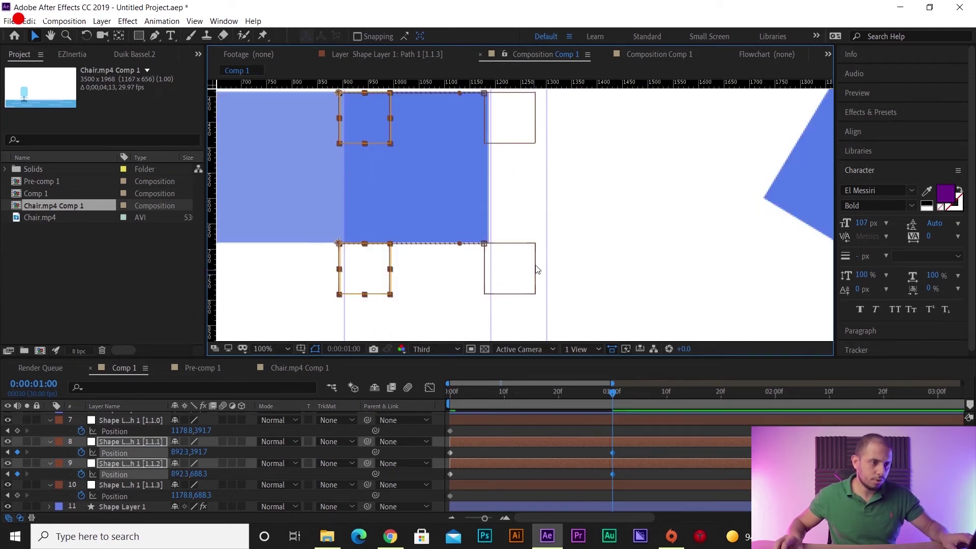
Step: Move the darker rectangle's nulls [1.1.0] and [1.1.3] horizontally to the outer right guide, at X 1294.8
{"action": "left_click", "coordinate": [504, 265]}
{"action": "scroll", "coordinate": [577, 151], "scroll_direction": "up", "scroll_amount": 2}
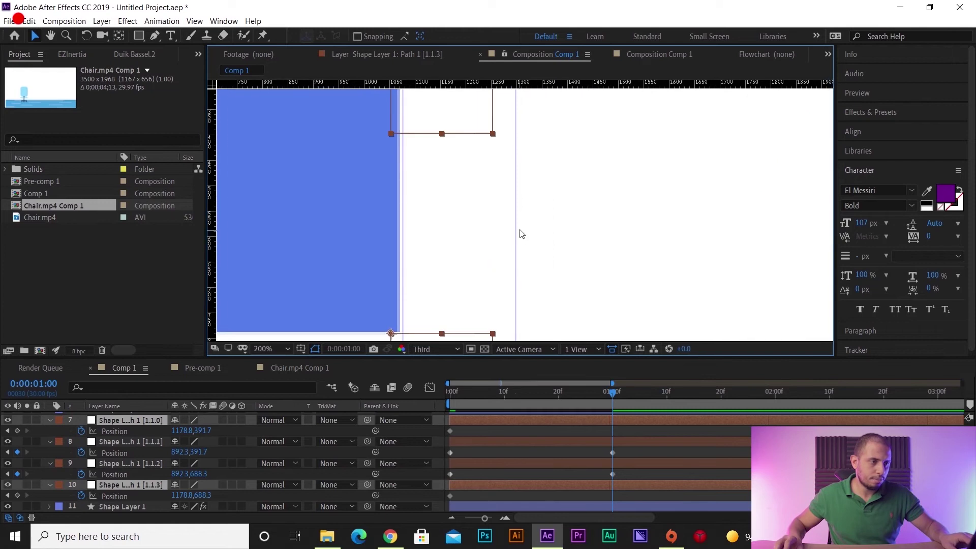
{"action": "scroll", "coordinate": [518, 234], "scroll_direction": "down", "scroll_amount": 2}
{"action": "left_click_drag", "start_coordinate": [490, 316], "coordinate": [531, 316]}
{"action": "scroll", "coordinate": [530, 316], "scroll_direction": "up", "scroll_amount": 2}
{"action": "scroll", "coordinate": [547, 272], "scroll_direction": "up", "scroll_amount": 2}
{"action": "scroll", "coordinate": [549, 270], "scroll_direction": "down", "scroll_amount": 1}
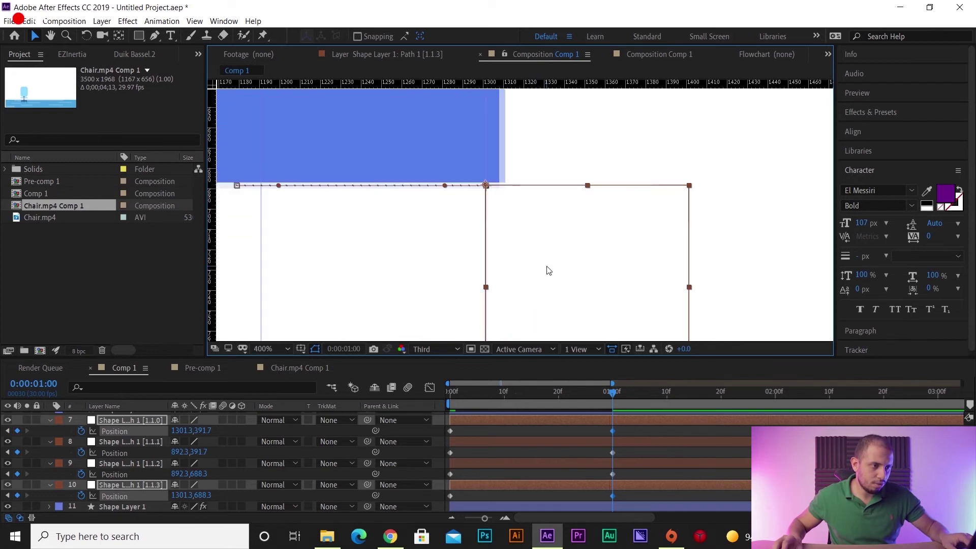
{"action": "left_click_drag", "start_coordinate": [548, 249], "coordinate": [540, 250]}
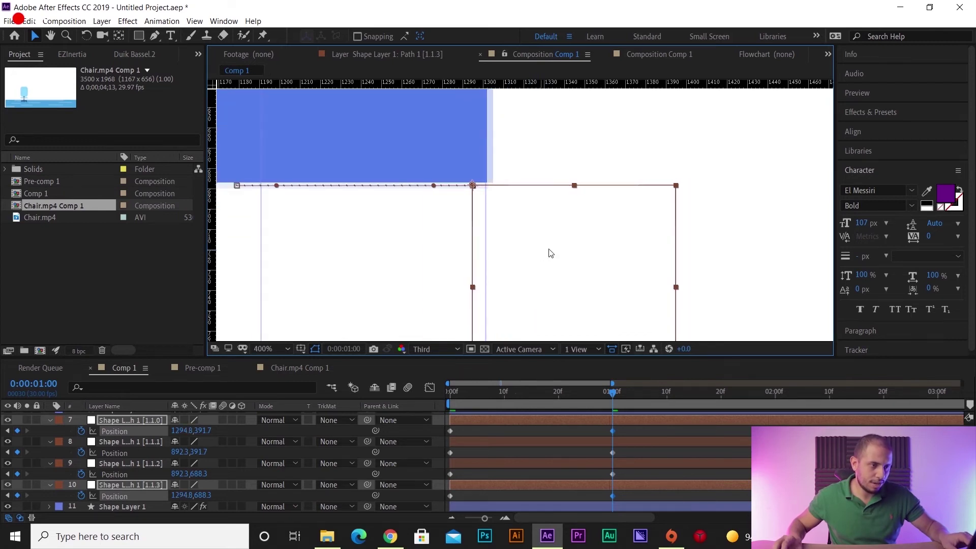
{"action": "scroll", "coordinate": [551, 250], "scroll_direction": "down", "scroll_amount": 2}
{"action": "scroll", "coordinate": [553, 255], "scroll_direction": "down", "scroll_amount": 2}
{"action": "scroll", "coordinate": [489, 207], "scroll_direction": "up", "scroll_amount": 1}
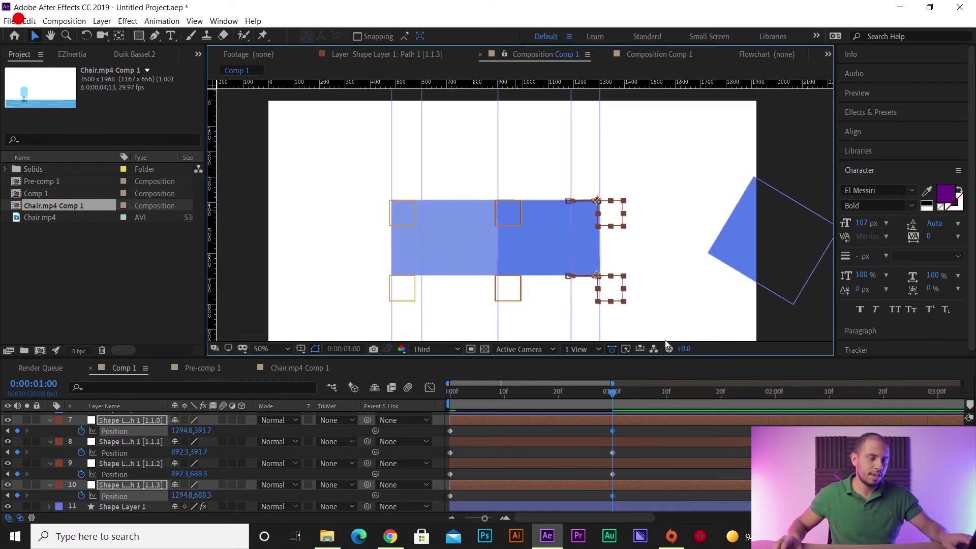
Step: At 0:00:00:00, move the tilted square fully inside the white frame beside the rectangles and set its rotation to 0°
{"action": "left_click_drag", "start_coordinate": [613, 392], "coordinate": [436, 401]}
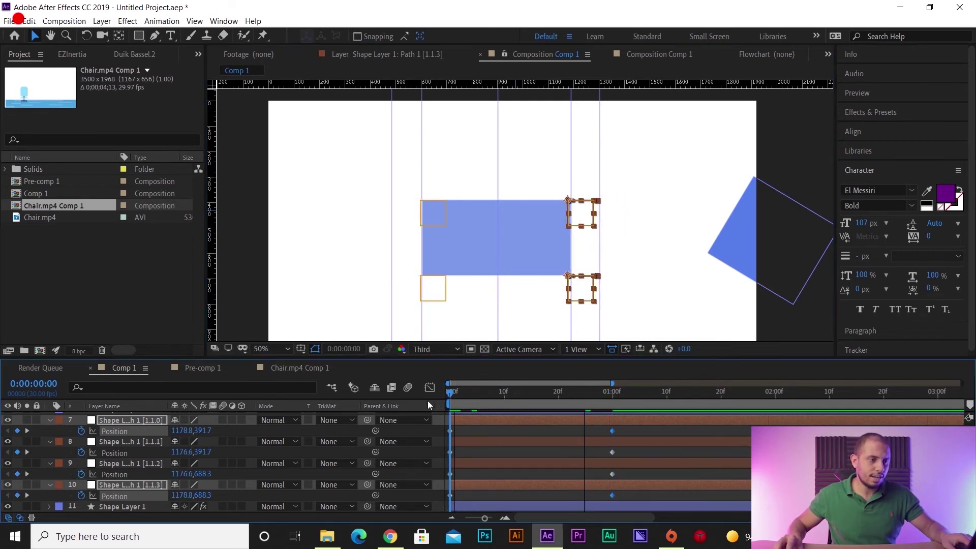
{"action": "left_click", "coordinate": [511, 429]}
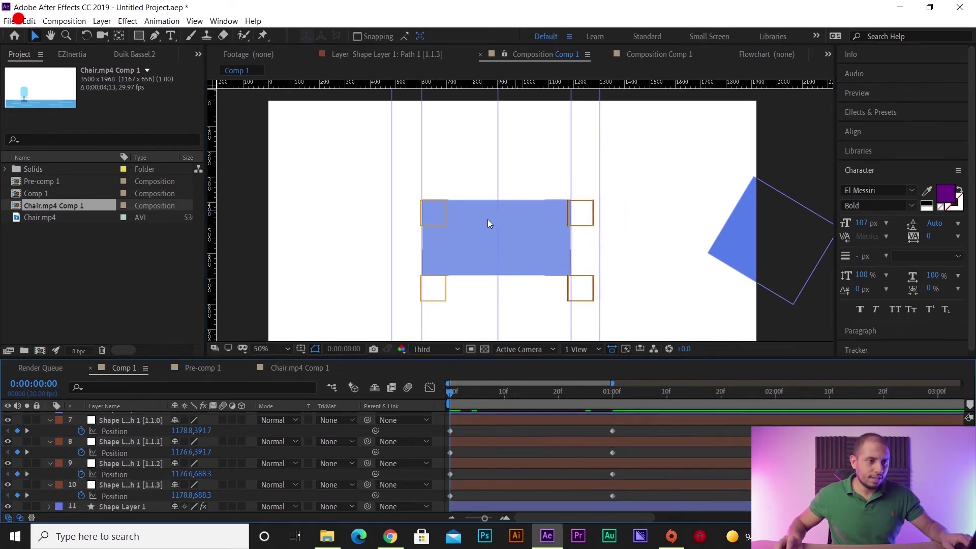
{"action": "left_click_drag", "start_coordinate": [724, 239], "coordinate": [633, 238]}
{"action": "scroll", "coordinate": [136, 460], "scroll_direction": "up", "scroll_amount": 1}
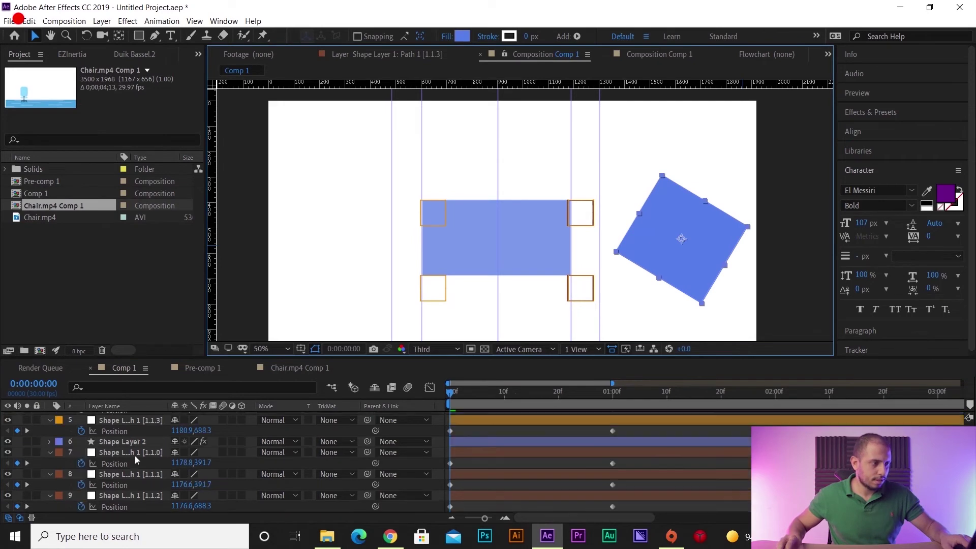
{"action": "scroll", "coordinate": [136, 460], "scroll_direction": "up", "scroll_amount": 2}
{"action": "left_click", "coordinate": [189, 428]}
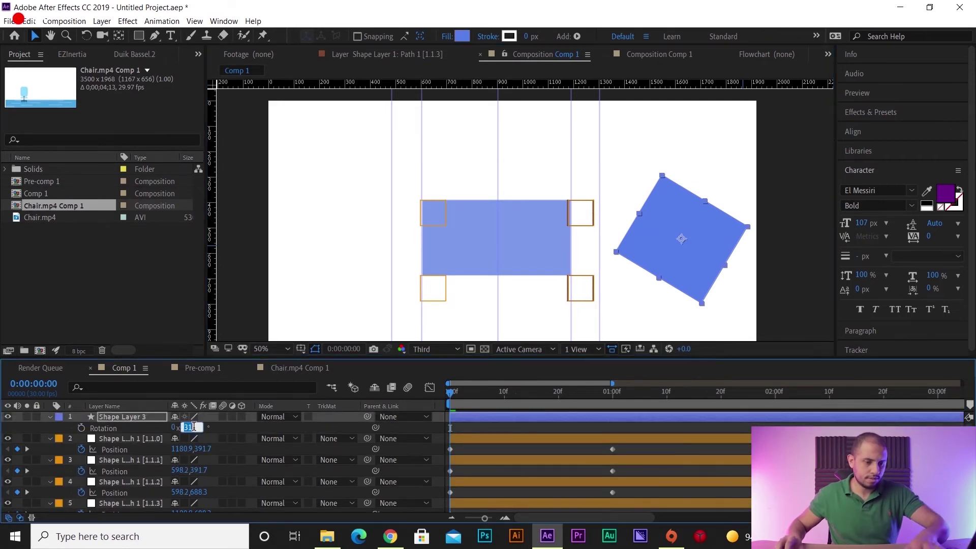
{"action": "type", "text": "0"}
{"action": "key", "text": "Return"}
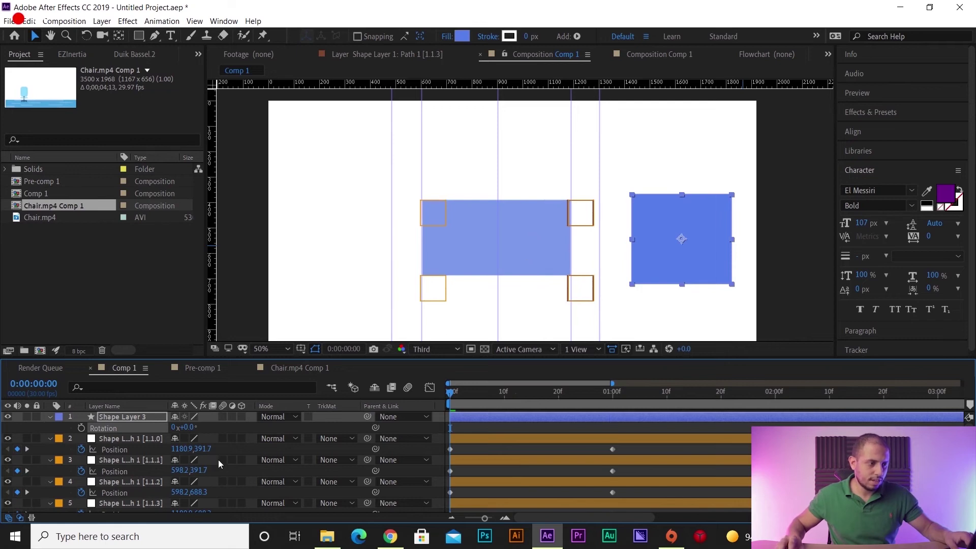
Step: Keyframe Shape Layer 3's rotation at 0° on the first frame and 86° at 0:00:01:00
{"action": "key", "text": "space"}
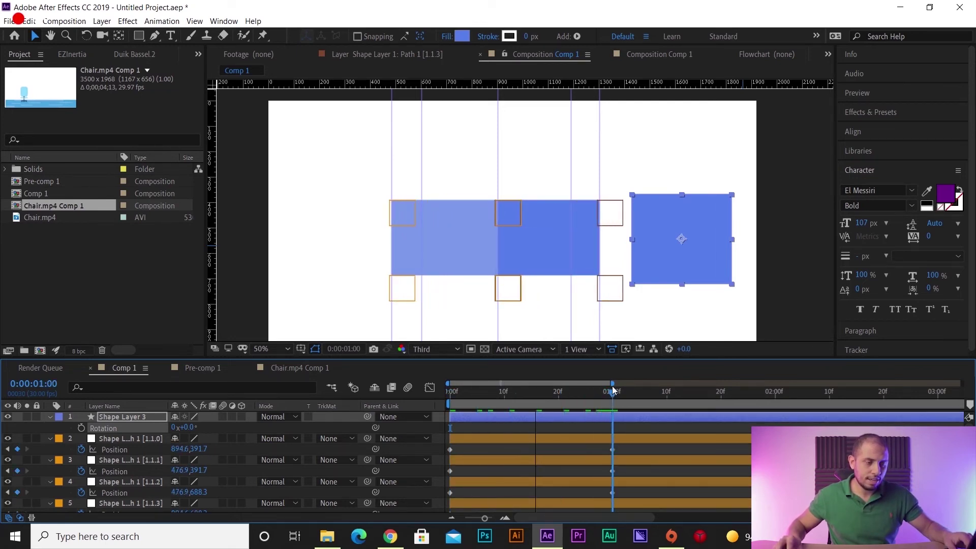
{"action": "key", "text": "space"}
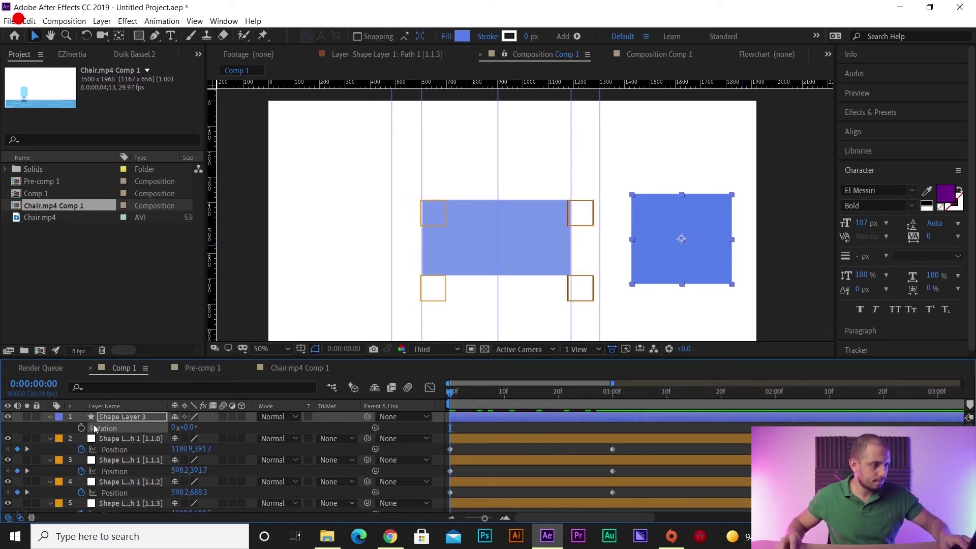
{"action": "key", "text": "space"}
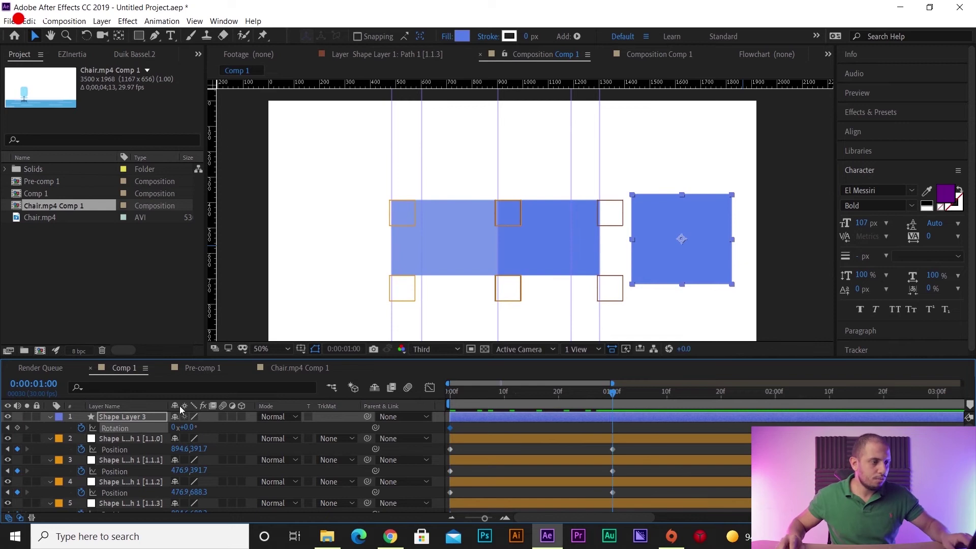
{"action": "left_click_drag", "start_coordinate": [192, 430], "coordinate": [204, 428]}
{"action": "left_click_drag", "start_coordinate": [212, 428], "coordinate": [216, 428]}
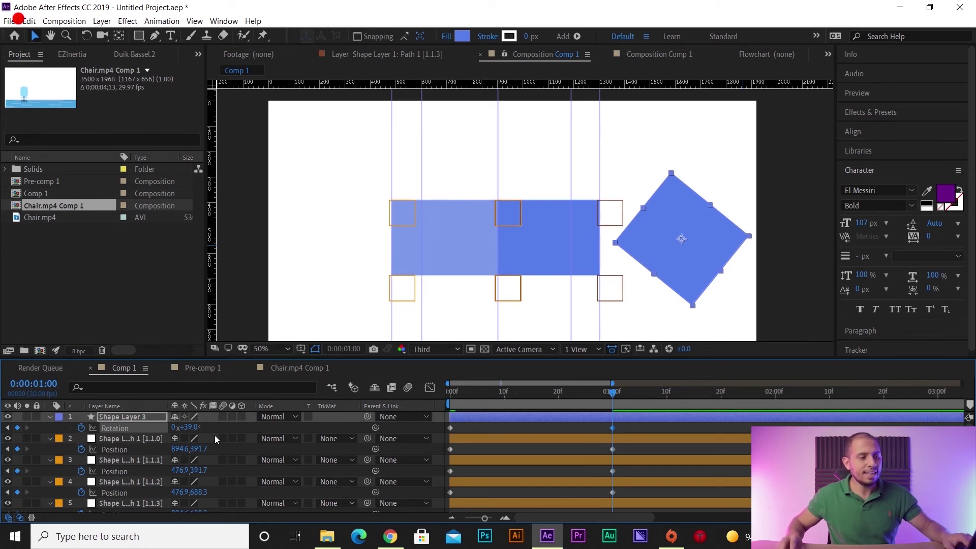
{"action": "left_click_drag", "start_coordinate": [198, 427], "coordinate": [213, 422]}
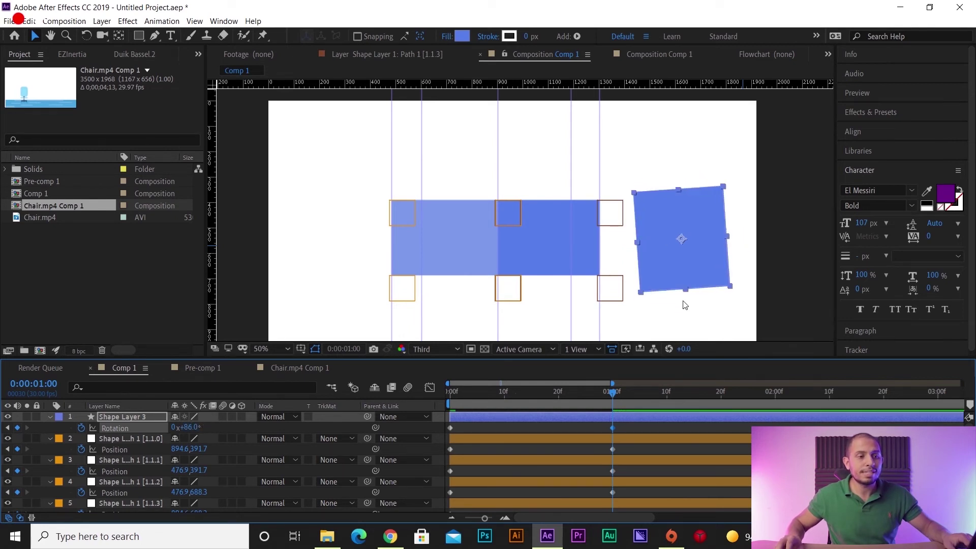
Step: Hide Shape Layer 3 and move the current time to 0:00:02:00
{"action": "left_click", "coordinate": [8, 417]}
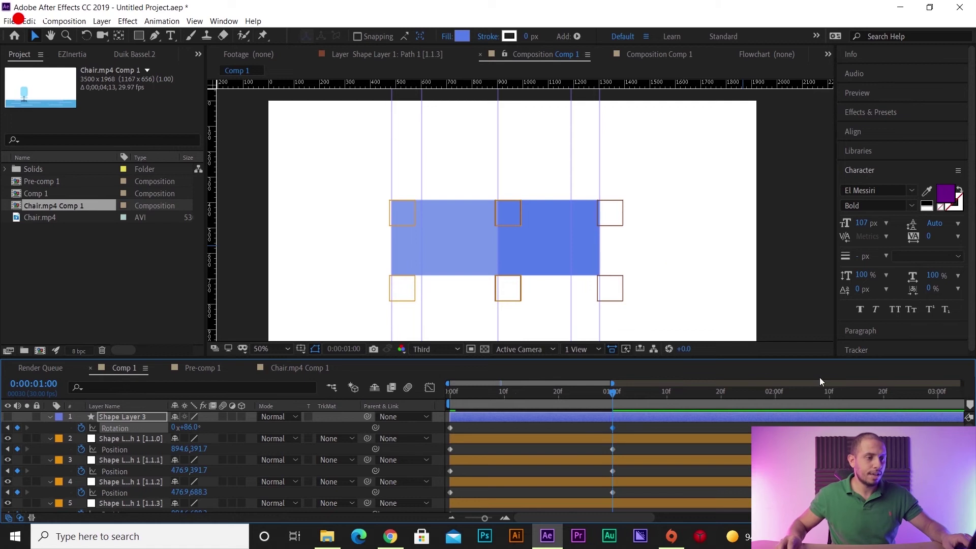
{"action": "left_click", "coordinate": [553, 224]}
{"action": "scroll", "coordinate": [584, 265], "scroll_direction": "up", "scroll_amount": 1}
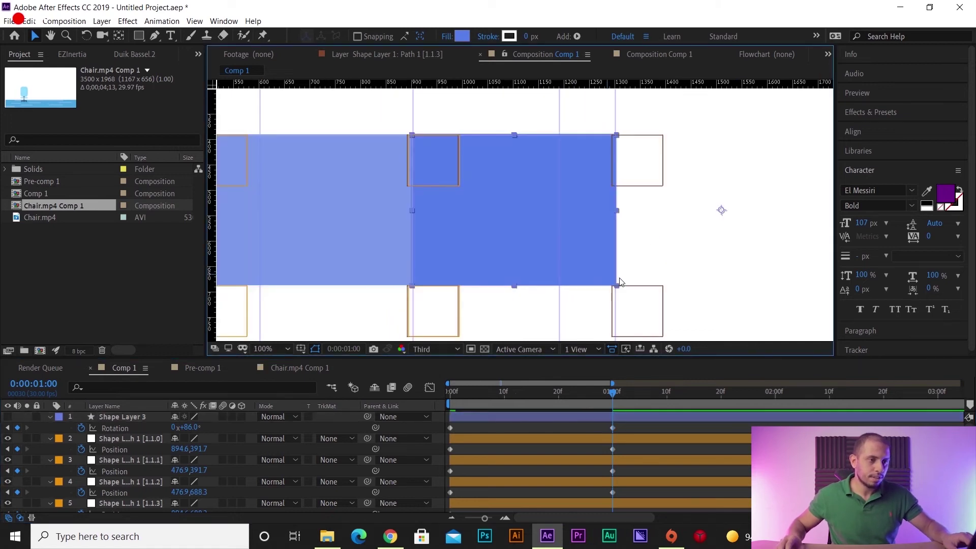
{"action": "left_click_drag", "start_coordinate": [532, 290], "coordinate": [580, 273]}
{"action": "left_click", "coordinate": [753, 393]}
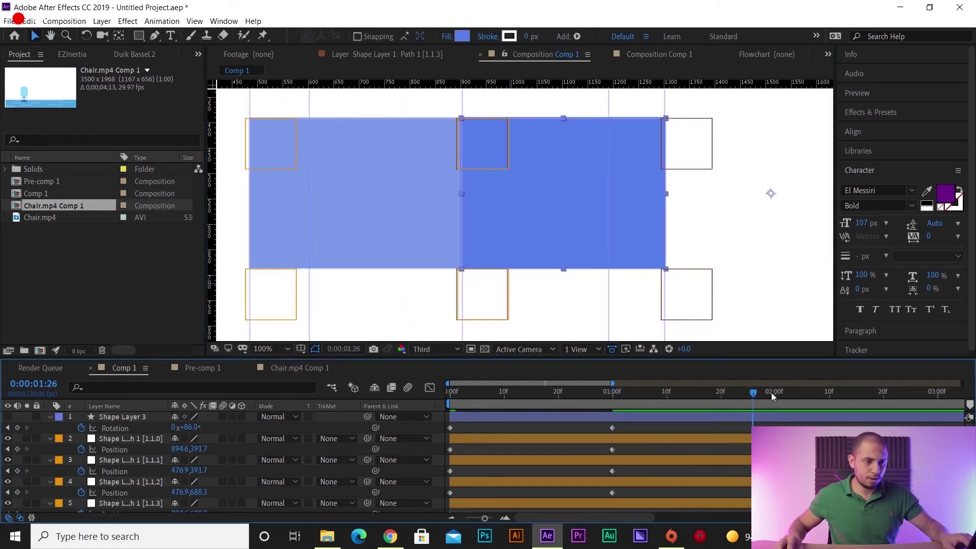
{"action": "scroll", "coordinate": [676, 284], "scroll_direction": "down", "scroll_amount": 2}
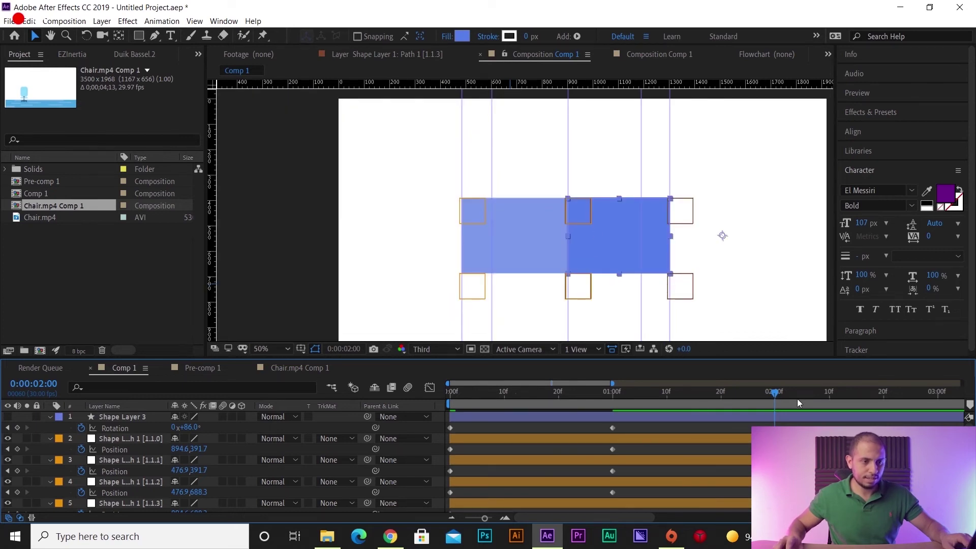
Step: Move the darker rectangle's two right corner nulls horizontally back to the inner right guide at 0:00:02:00
{"action": "scroll", "coordinate": [707, 288], "scroll_direction": "up", "scroll_amount": 2}
{"action": "scroll", "coordinate": [701, 296], "scroll_direction": "down", "scroll_amount": 2}
{"action": "left_click", "coordinate": [759, 296]}
{"action": "scroll", "coordinate": [753, 236], "scroll_direction": "up", "scroll_amount": 4}
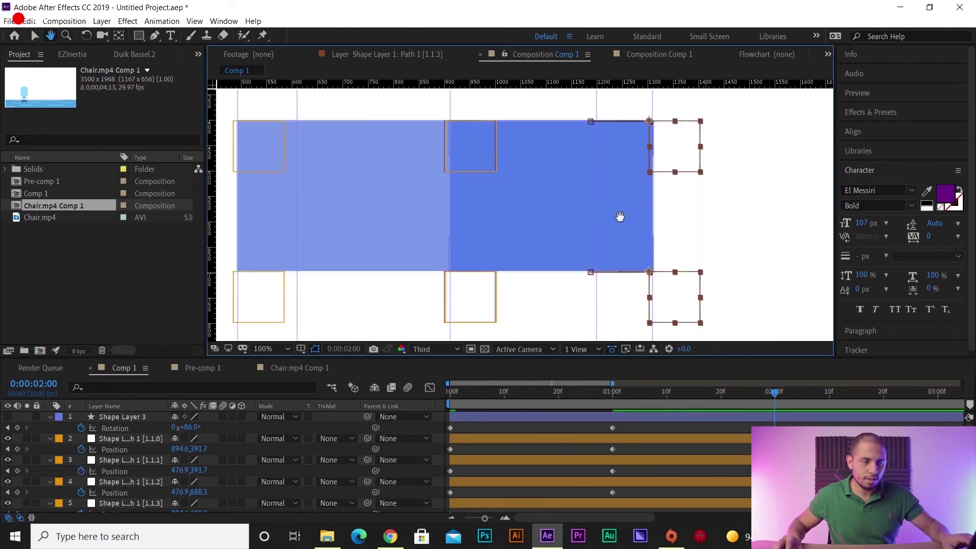
{"action": "left_click_drag", "start_coordinate": [727, 299], "coordinate": [630, 298]}
{"action": "scroll", "coordinate": [599, 279], "scroll_direction": "up", "scroll_amount": 4}
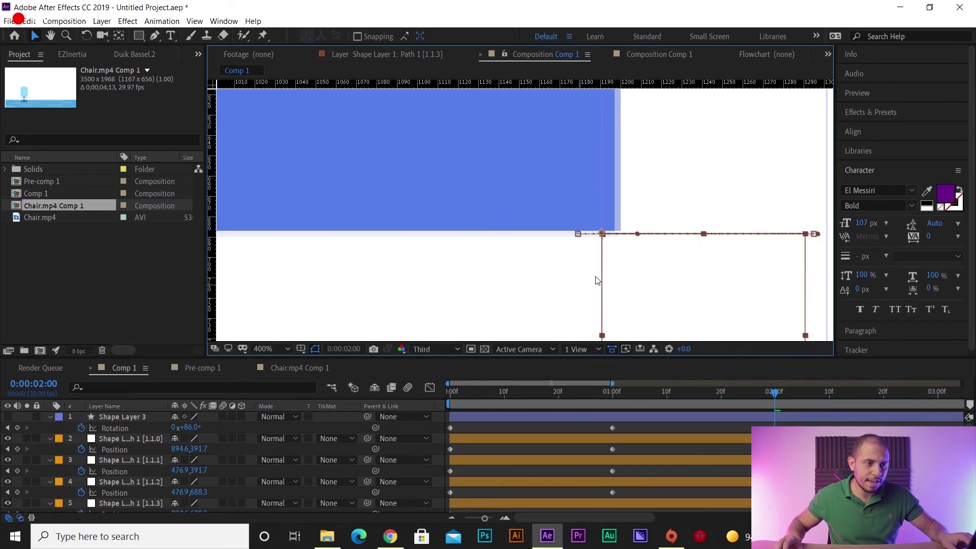
{"action": "left_click_drag", "start_coordinate": [649, 258], "coordinate": [621, 260]}
{"action": "scroll", "coordinate": [630, 266], "scroll_direction": "down", "scroll_amount": 1}
{"action": "scroll", "coordinate": [631, 148], "scroll_direction": "down", "scroll_amount": 4}
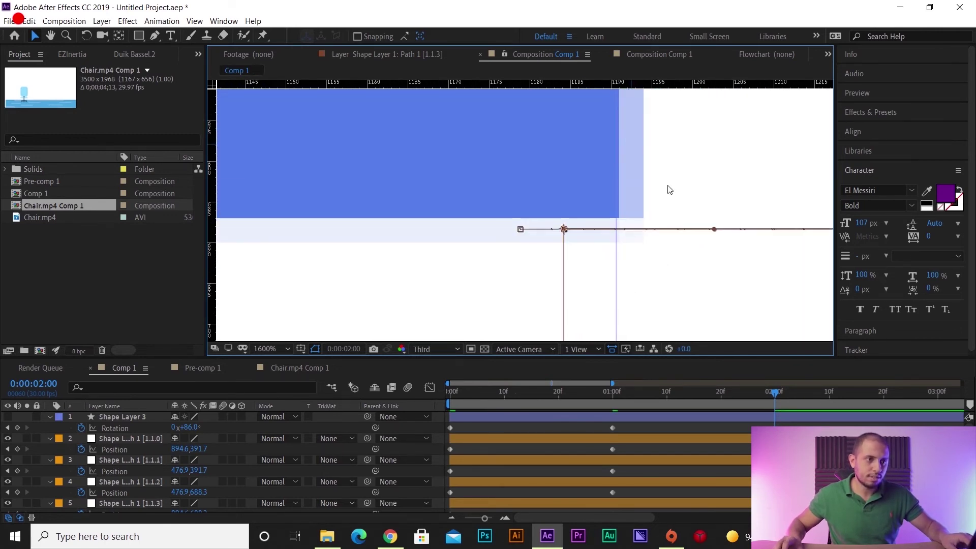
Step: Move the light blue rectangle's nulls [1.1.0] and [1.1.3] horizontally toward the inner left guide, to X 602.0
{"action": "scroll", "coordinate": [575, 153], "scroll_direction": "up", "scroll_amount": 1}
{"action": "left_click", "coordinate": [605, 150]}
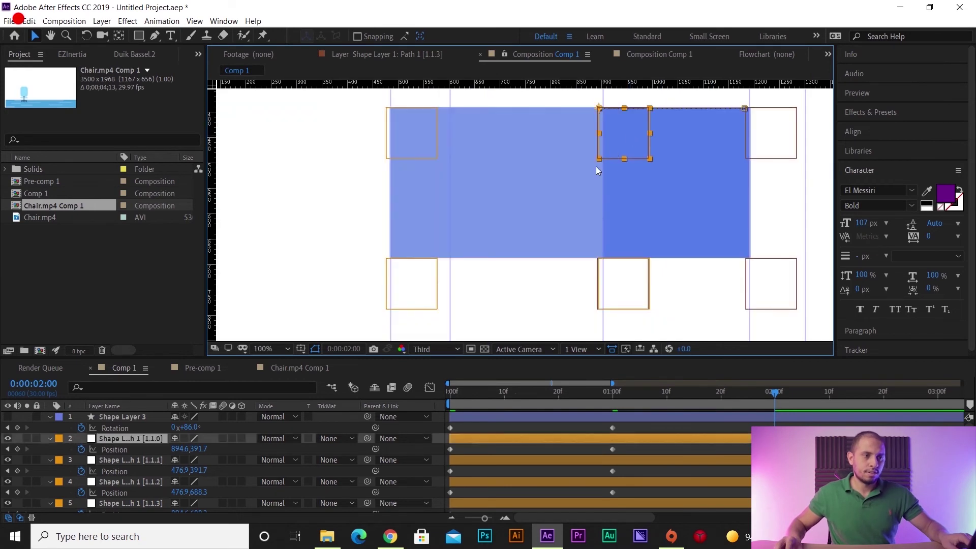
{"action": "left_click", "coordinate": [627, 296], "text": "shift"}
{"action": "left_click", "coordinate": [553, 301]}
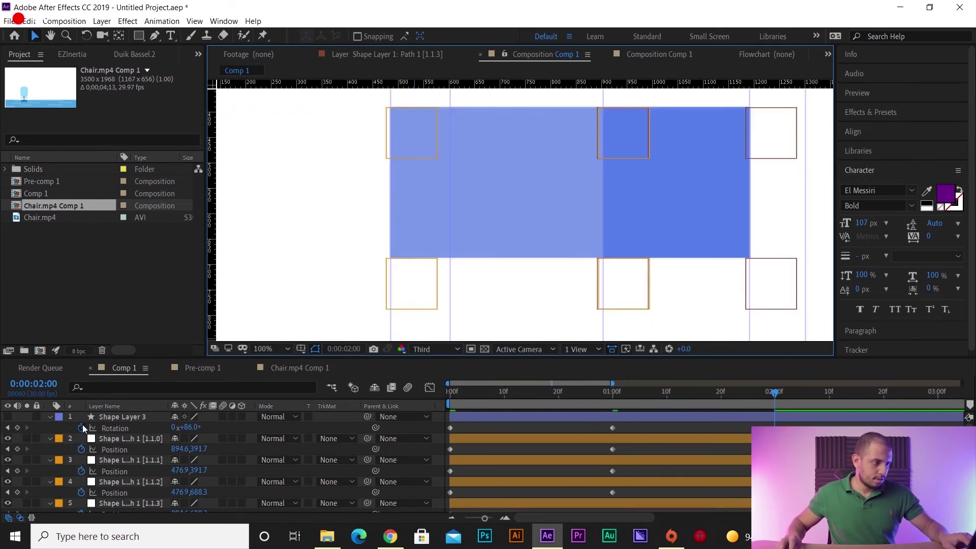
{"action": "left_click", "coordinate": [632, 291]}
{"action": "left_click", "coordinate": [639, 139], "text": "shift"}
{"action": "left_click_drag", "start_coordinate": [624, 136], "coordinate": [473, 133]}
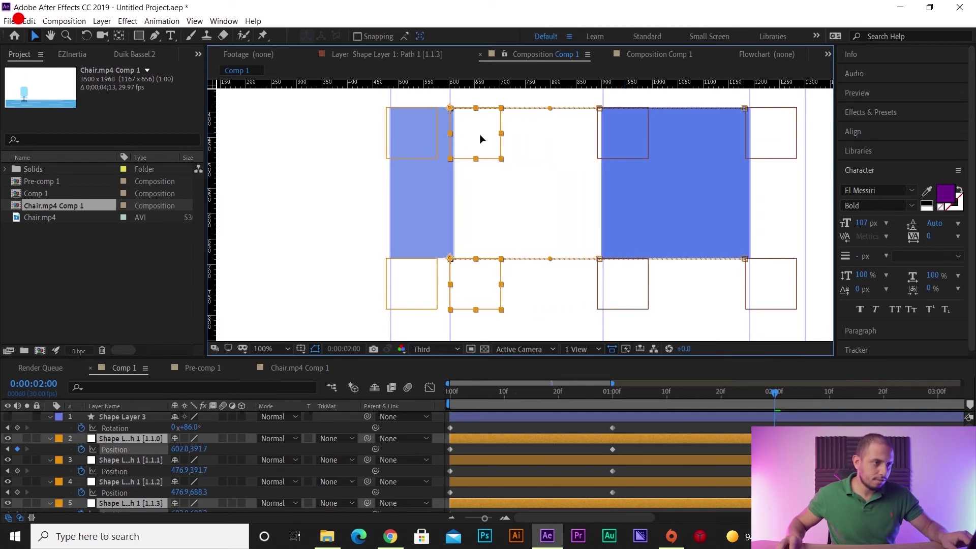
Step: Fine-tune the light blue rectangle's nulls [1.1.0] and [1.1.3] to X 594.8 so its edge meets the inner left guide
{"action": "scroll", "coordinate": [412, 196], "scroll_direction": "up", "scroll_amount": 1}
{"action": "scroll", "coordinate": [411, 192], "scroll_direction": "up", "scroll_amount": 1}
{"action": "scroll", "coordinate": [477, 237], "scroll_direction": "down", "scroll_amount": 1}
{"action": "scroll", "coordinate": [477, 237], "scroll_direction": "up", "scroll_amount": 1}
{"action": "left_click_drag", "start_coordinate": [523, 303], "coordinate": [587, 219]}
{"action": "key", "text": "h"}
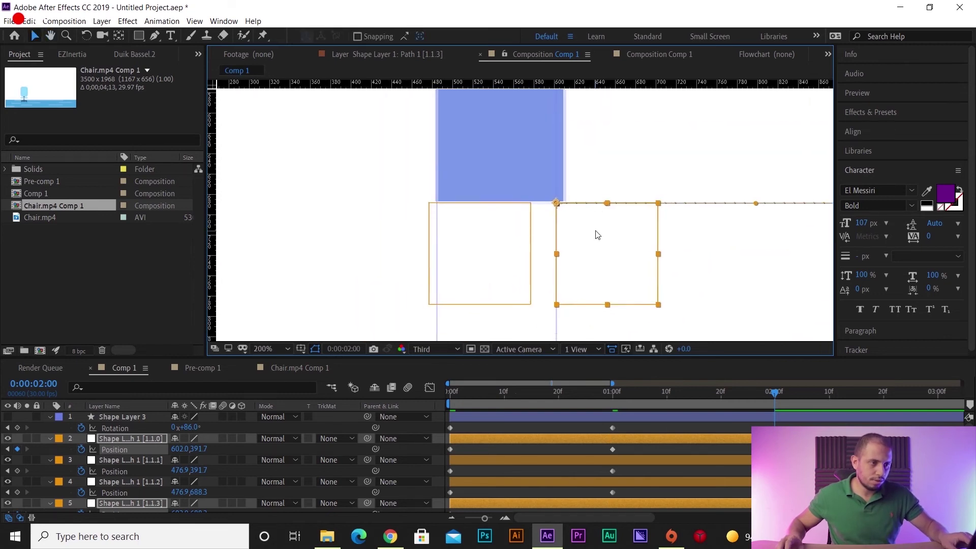
{"action": "scroll", "coordinate": [597, 233], "scroll_direction": "up", "scroll_amount": 1}
{"action": "scroll", "coordinate": [591, 174], "scroll_direction": "up", "scroll_amount": 1}
{"action": "left_click_drag", "start_coordinate": [588, 179], "coordinate": [597, 175]}
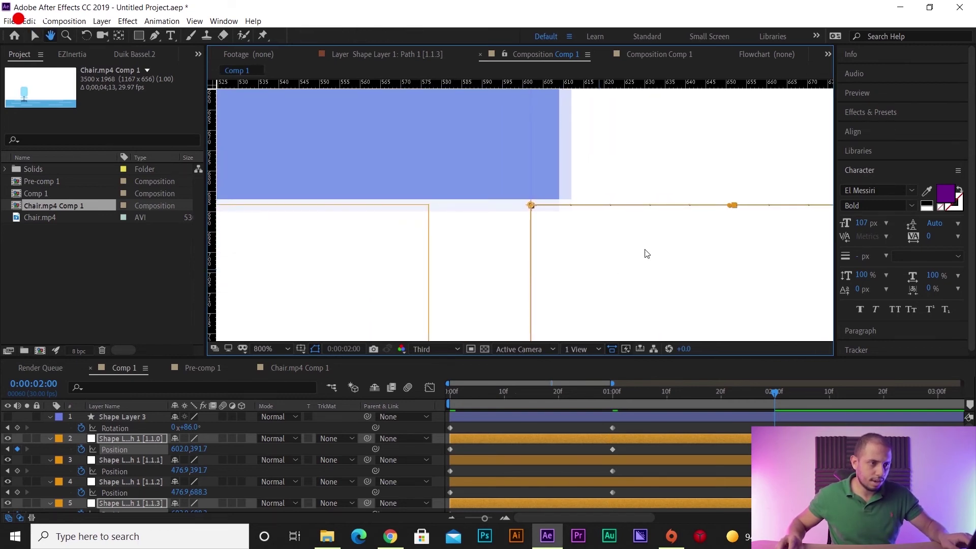
{"action": "left_click_drag", "start_coordinate": [637, 254], "coordinate": [610, 254]}
{"action": "scroll", "coordinate": [609, 249], "scroll_direction": "down", "scroll_amount": 3}
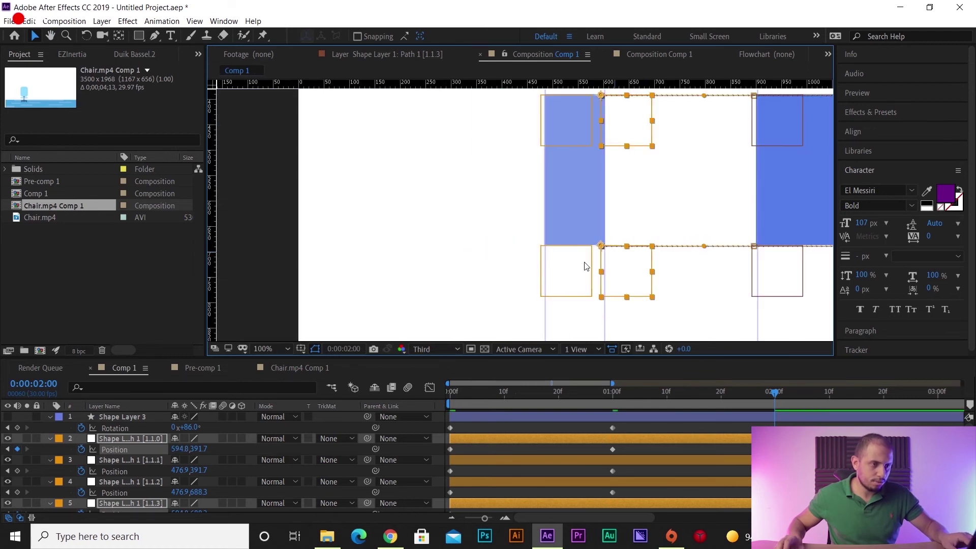
Step: Move the light blue rectangle's nulls [1.1.1] and [1.1.2] horizontally to the inner left guide, at X 595.9
{"action": "left_click", "coordinate": [585, 263]}
{"action": "left_click", "coordinate": [580, 137], "text": "shift"}
{"action": "scroll", "coordinate": [605, 112], "scroll_direction": "up", "scroll_amount": 1}
{"action": "left_click_drag", "start_coordinate": [528, 137], "coordinate": [648, 133]}
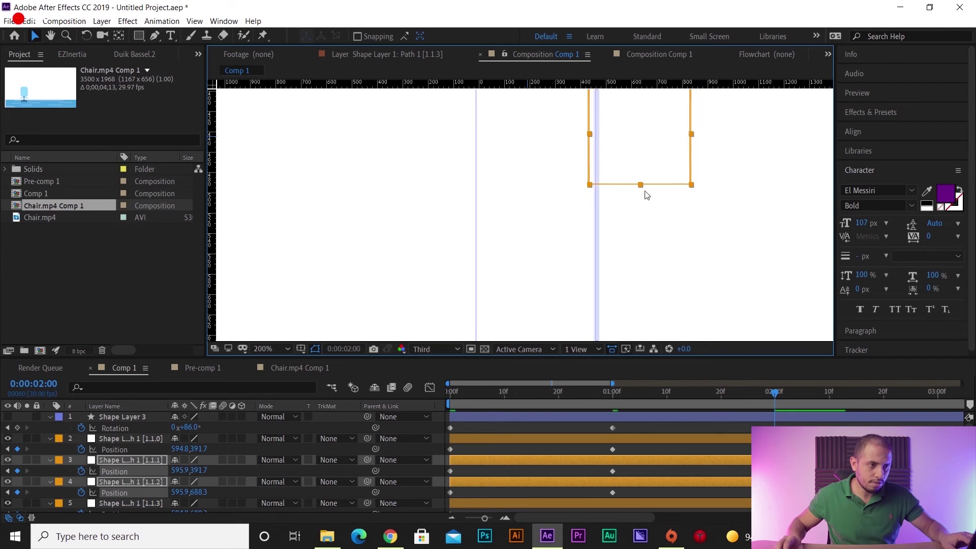
{"action": "scroll", "coordinate": [647, 195], "scroll_direction": "down", "scroll_amount": 7}
{"action": "scroll", "coordinate": [544, 198], "scroll_direction": "up", "scroll_amount": 6}
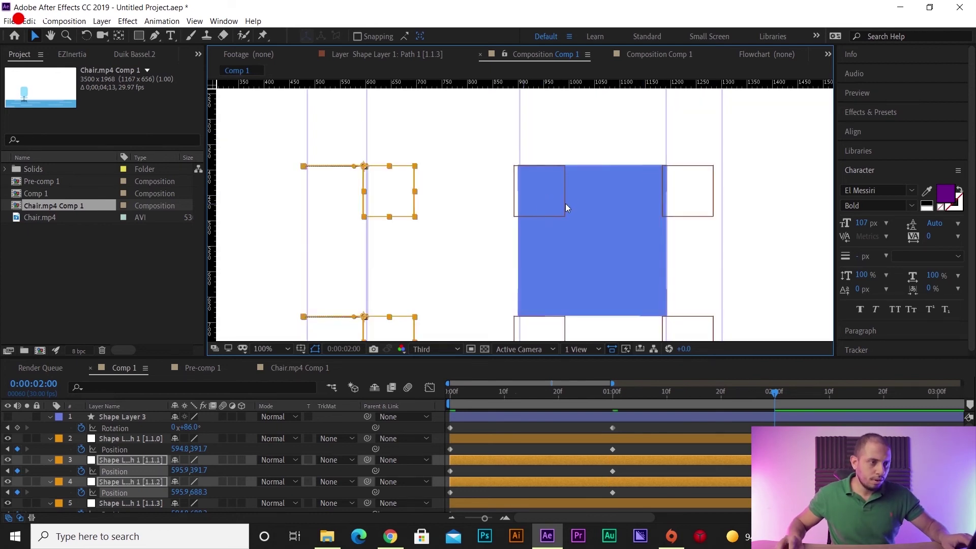
Step: Move the darker rectangle's two left corner nulls horizontally to the inner left guide and nudge them into alignment
{"action": "left_click", "coordinate": [559, 203]}
{"action": "left_click", "coordinate": [546, 327]}
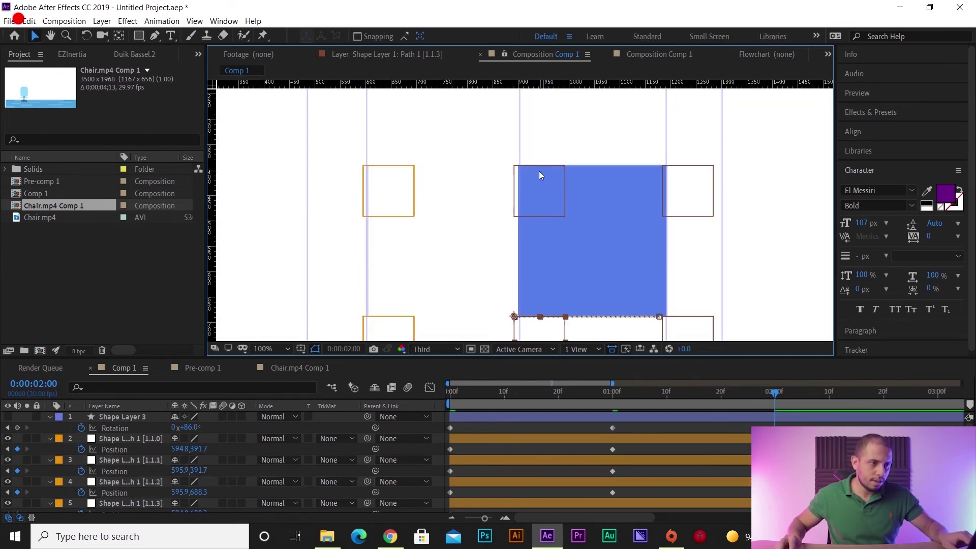
{"action": "left_click", "coordinate": [539, 171], "text": "shift"}
{"action": "left_click_drag", "start_coordinate": [525, 202], "coordinate": [473, 181]}
{"action": "key", "text": "v"}
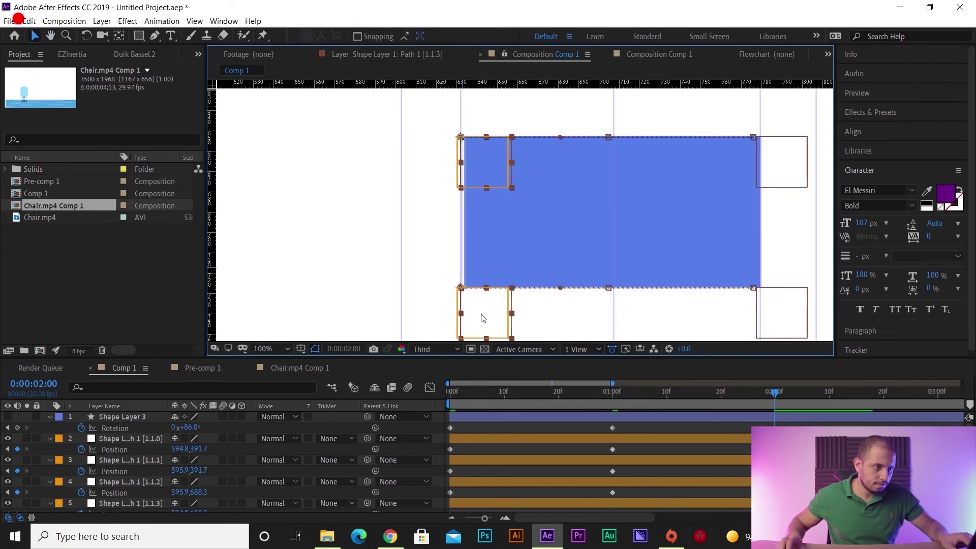
{"action": "scroll", "coordinate": [481, 314], "scroll_direction": "up", "scroll_amount": 4}
{"action": "key", "text": "Left"}
{"action": "key", "text": "Left"}
{"action": "key", "text": "Left"}
{"action": "key", "text": "Left"}
{"action": "key", "text": "Left"}
{"action": "key", "text": "Left"}
{"action": "key", "text": "Left"}
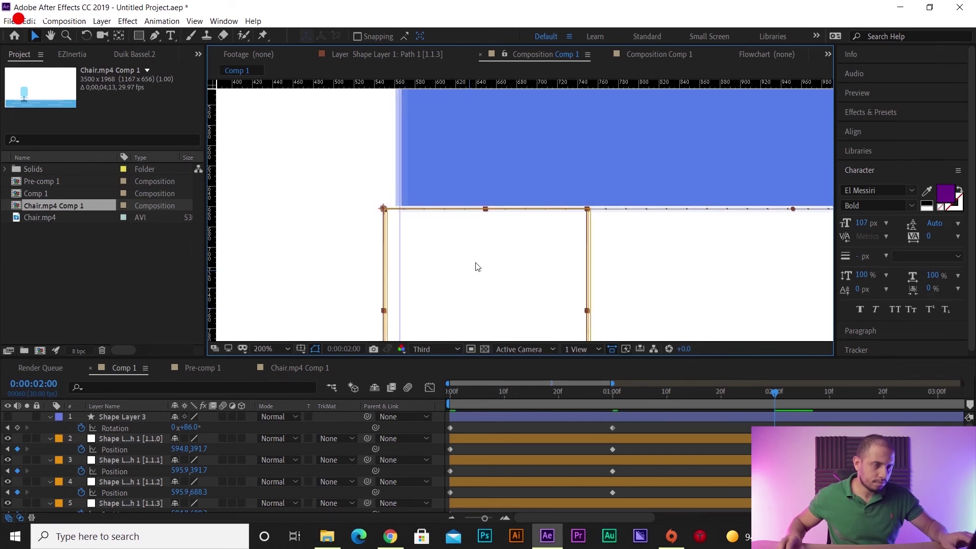
{"action": "scroll", "coordinate": [475, 266], "scroll_direction": "down", "scroll_amount": 6}
{"action": "left_click", "coordinate": [676, 234]}
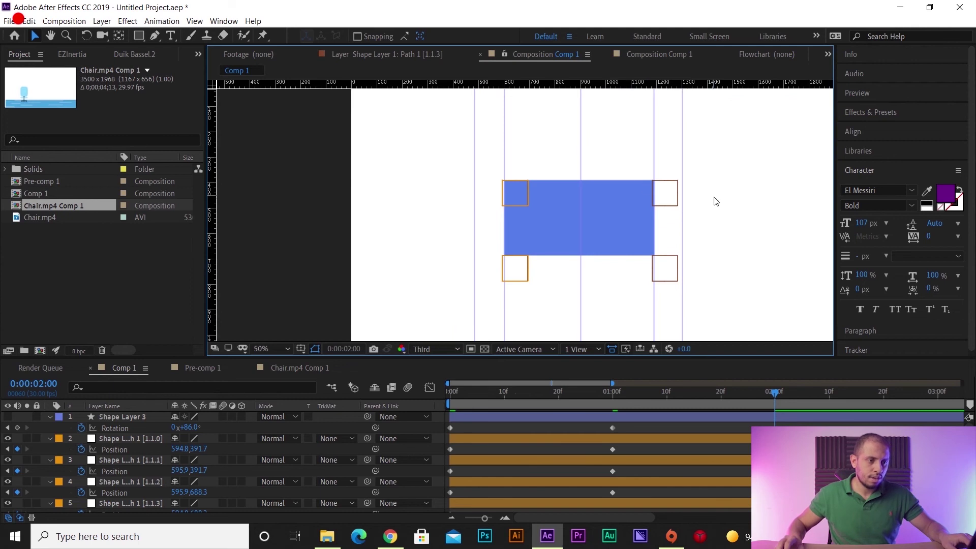
Step: Scrub through the rotation to 0:00:02:05 and make Shape Layer 3 visible again
{"action": "left_click_drag", "start_coordinate": [709, 389], "coordinate": [800, 407]}
{"action": "scroll", "coordinate": [704, 237], "scroll_direction": "down", "scroll_amount": 2}
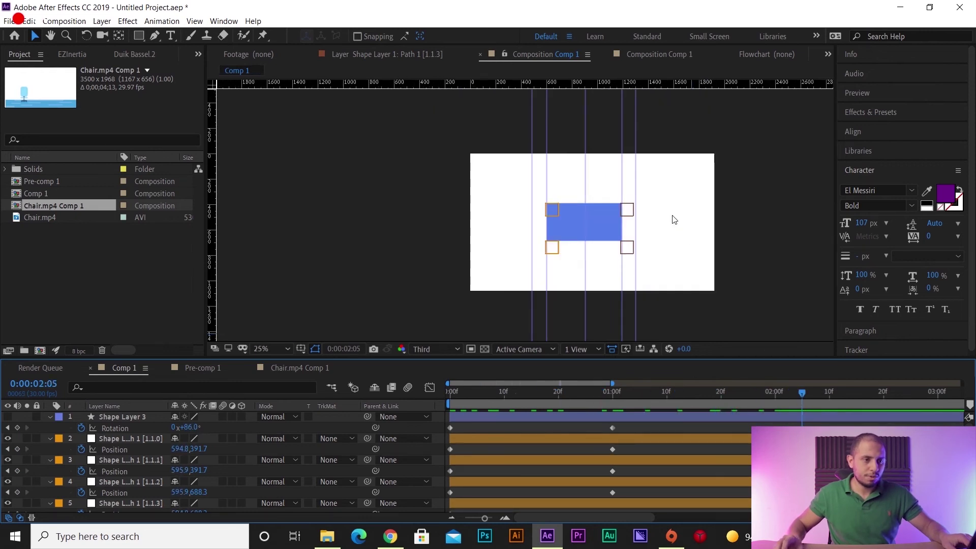
{"action": "scroll", "coordinate": [628, 233], "scroll_direction": "up", "scroll_amount": 2}
{"action": "left_click", "coordinate": [8, 416]}
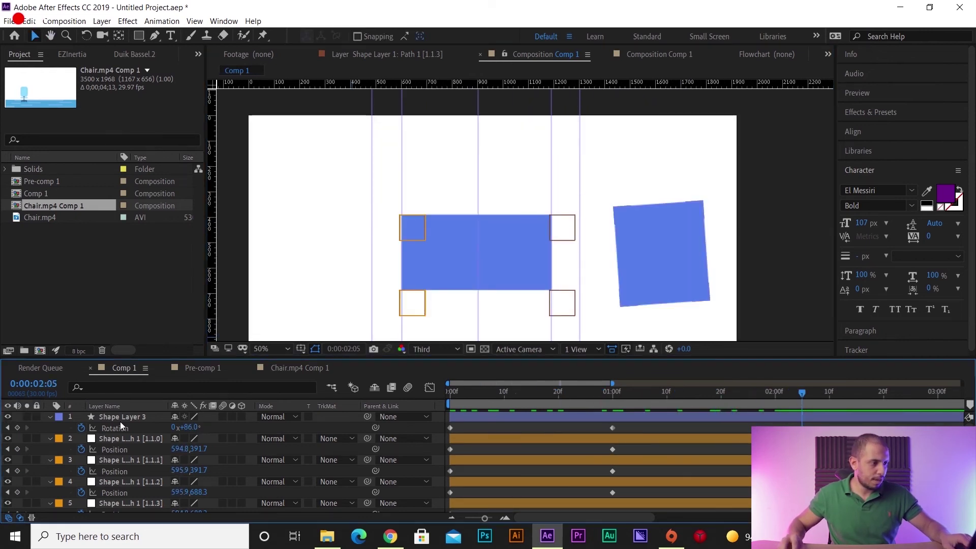
Step: Delete the tilted reference square's layer and add a new empty shape layer to Comp 1
{"action": "left_click", "coordinate": [661, 269]}
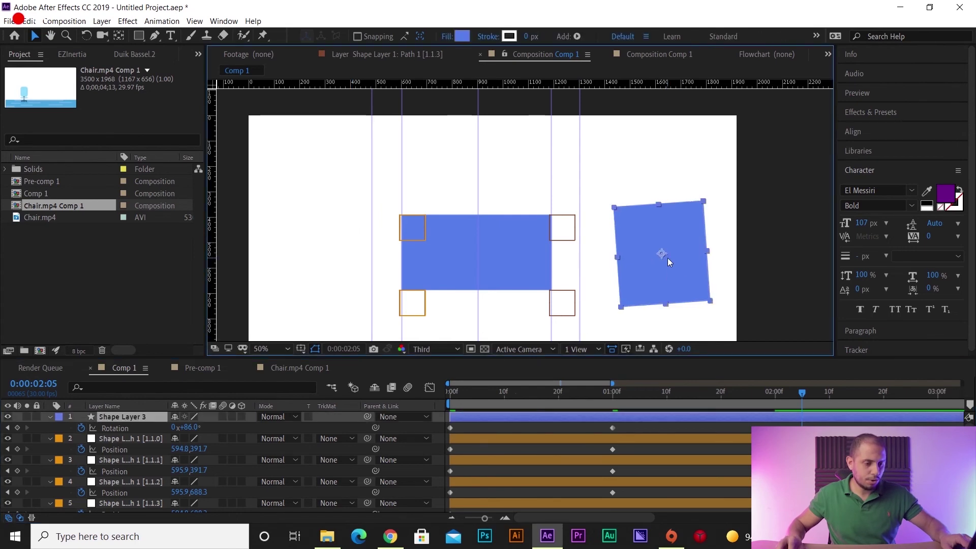
{"action": "key", "text": "Delete"}
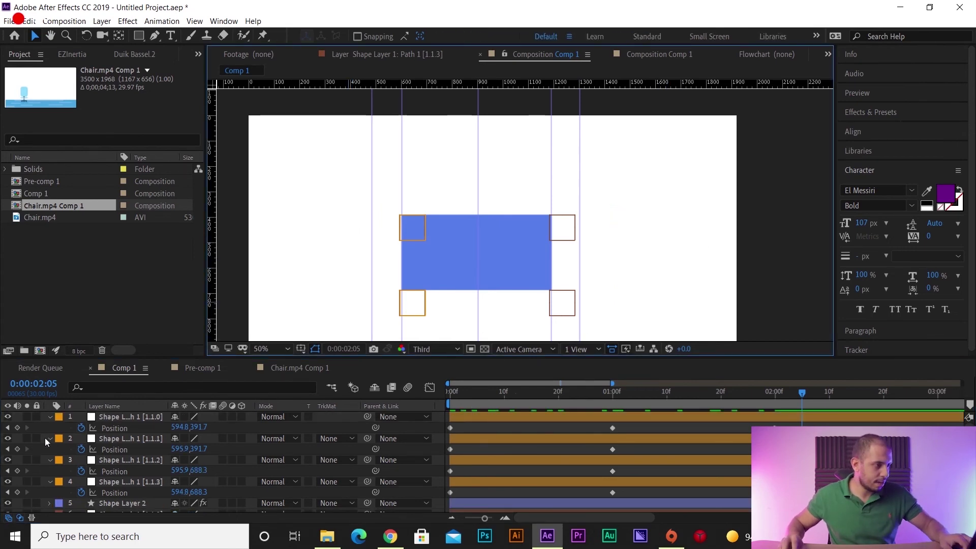
{"action": "right_click", "coordinate": [45, 438]}
{"action": "mouse_move", "coordinate": [118, 312]}
{"action": "left_click", "coordinate": [280, 390]}
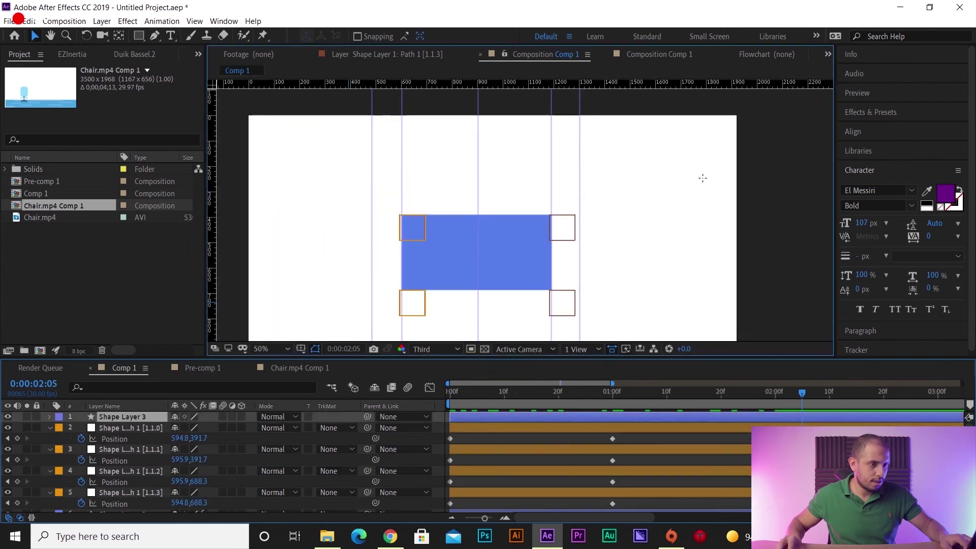
Step: Draw an upright blue square beside the two rectangles with the Rectangle tool and shift it slightly upward
{"action": "key", "text": "q"}
{"action": "left_click_drag", "start_coordinate": [606, 210], "coordinate": [703, 305]}
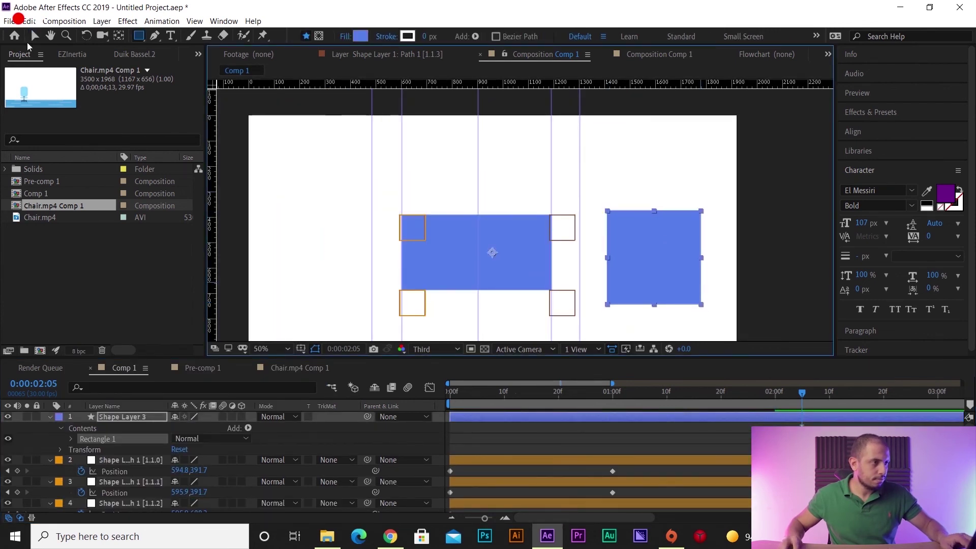
{"action": "left_click", "coordinate": [34, 35]}
{"action": "left_click_drag", "start_coordinate": [654, 263], "coordinate": [655, 253]}
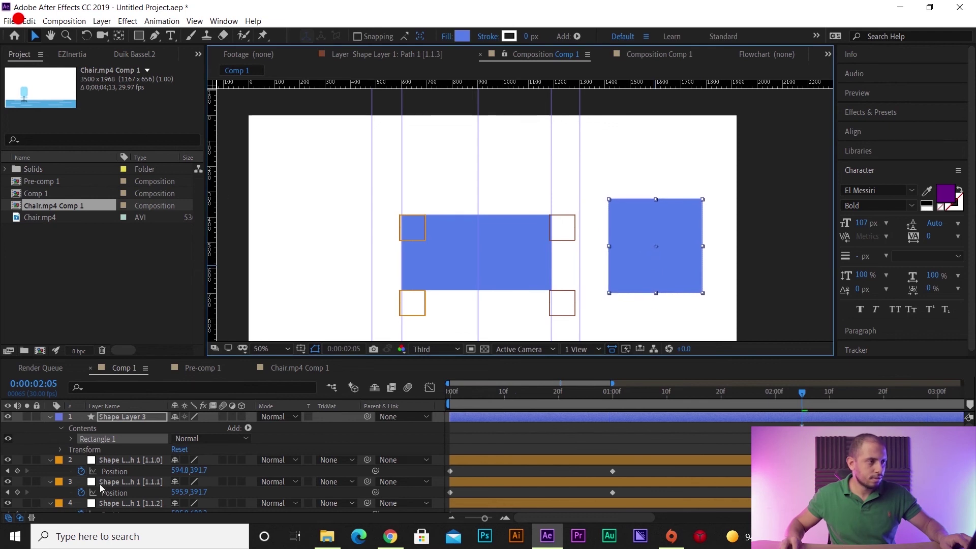
Step: Centre the new square's anchor point and set a 0° Rotation keyframe on Shape Layer 3 at 0:00:00:00
{"action": "left_click", "coordinate": [105, 417]}
{"action": "left_click", "coordinate": [117, 35]}
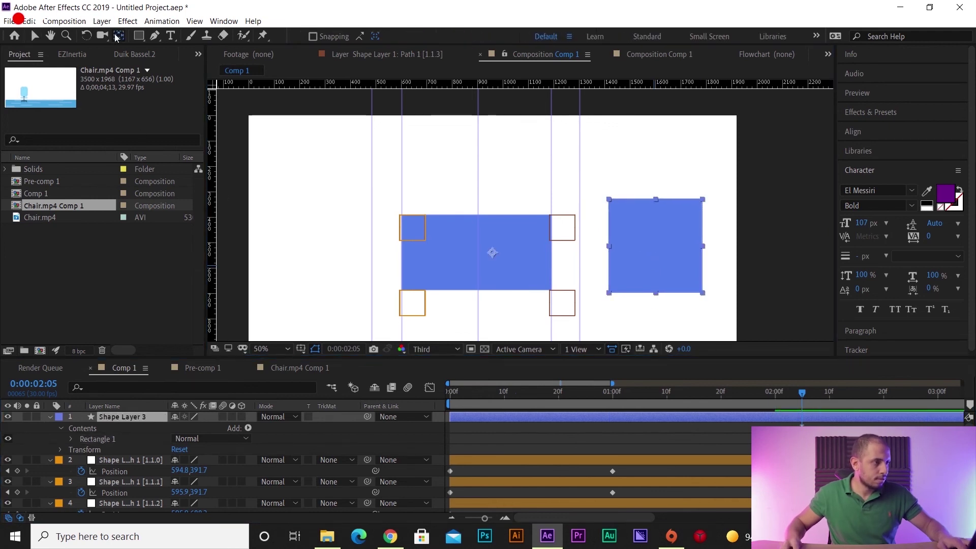
{"action": "key", "text": "Home"}
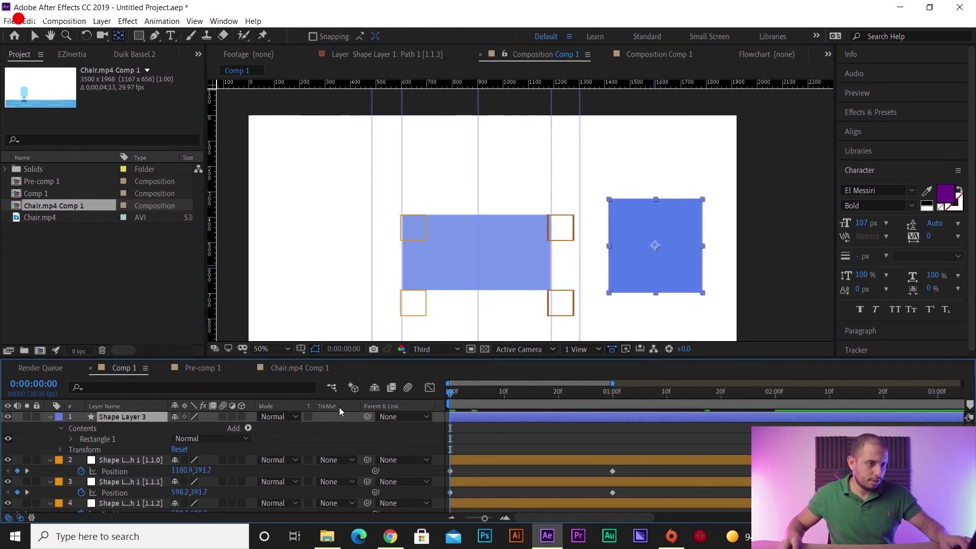
{"action": "key", "text": "r"}
{"action": "left_click", "coordinate": [80, 428]}
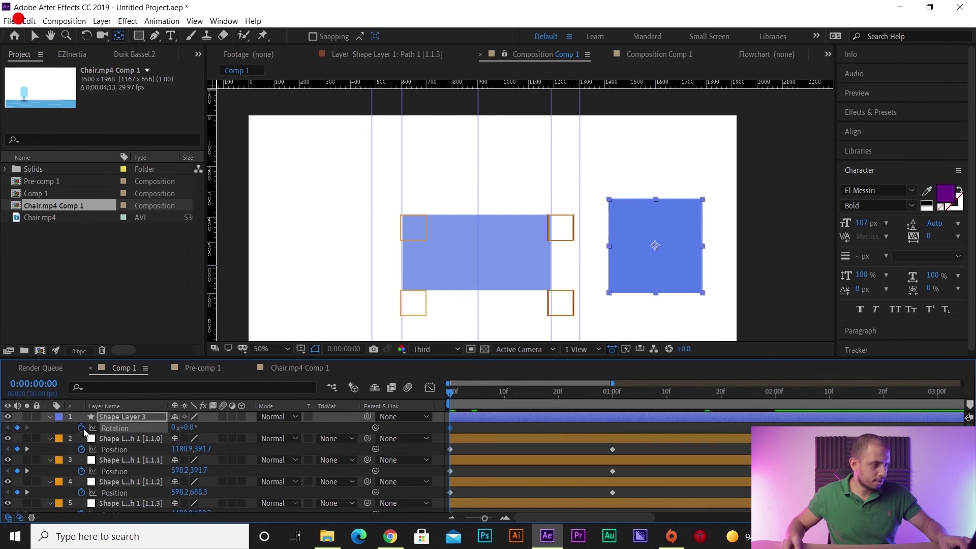
Step: Set Shape Layer 3's Rotation to 90° at 0:00:02:00
{"action": "key", "text": "k"}
{"action": "key", "text": "k"}
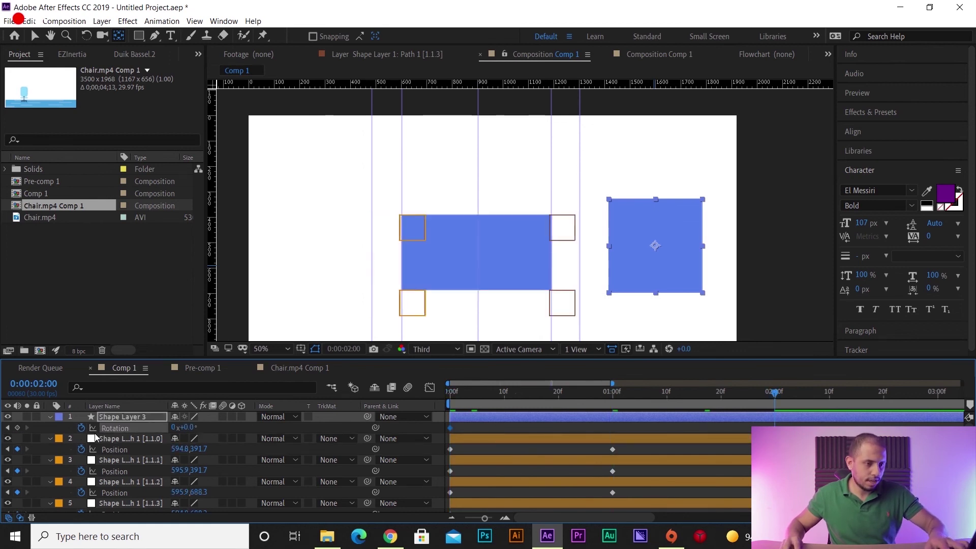
{"action": "mouse_move", "coordinate": [199, 427]}
{"action": "left_mouse_down"}
{"action": "mouse_move", "coordinate": [240, 427]}
{"action": "mouse_move", "coordinate": [192, 427]}
{"action": "left_mouse_up"}
{"action": "left_click", "coordinate": [189, 427]}
{"action": "key", "text": "Return"}
Step: Scrub between 0:00:00:00 and 0:00:02:00 and play the preview from the start to compare the rectangles' motion with the rotating square
{"action": "left_click_drag", "start_coordinate": [695, 396], "coordinate": [426, 405]}
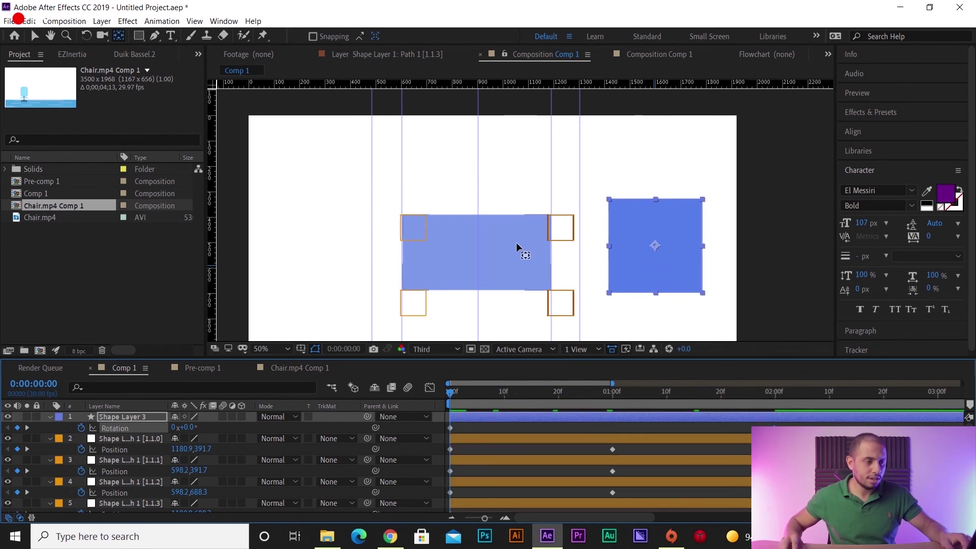
{"action": "left_click_drag", "start_coordinate": [477, 395], "coordinate": [570, 392]}
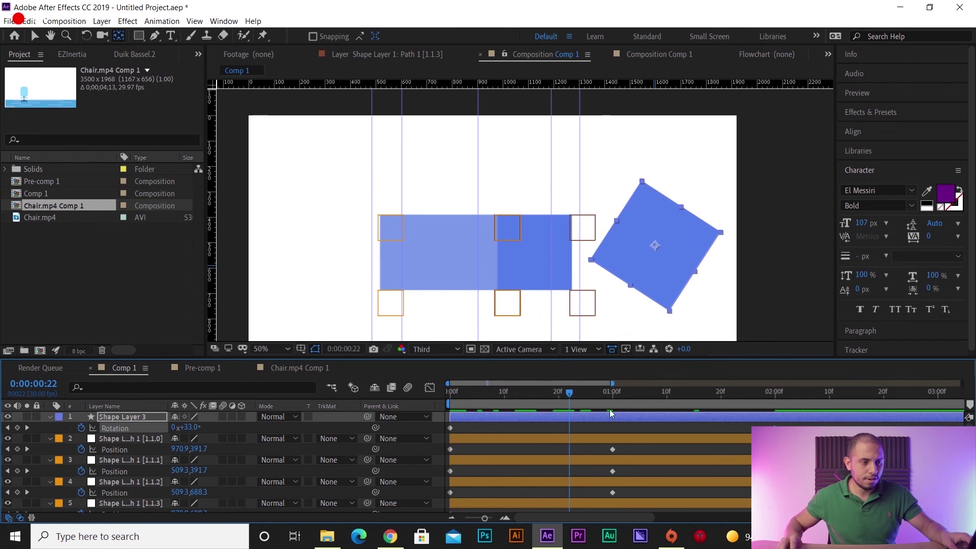
{"action": "left_click_drag", "start_coordinate": [603, 398], "coordinate": [634, 398]}
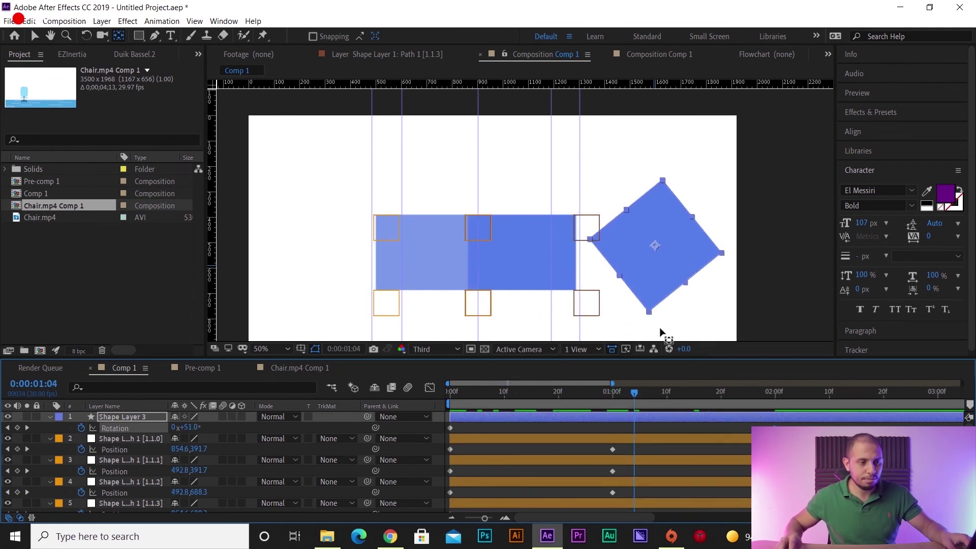
{"action": "left_click_drag", "start_coordinate": [653, 401], "coordinate": [776, 400]}
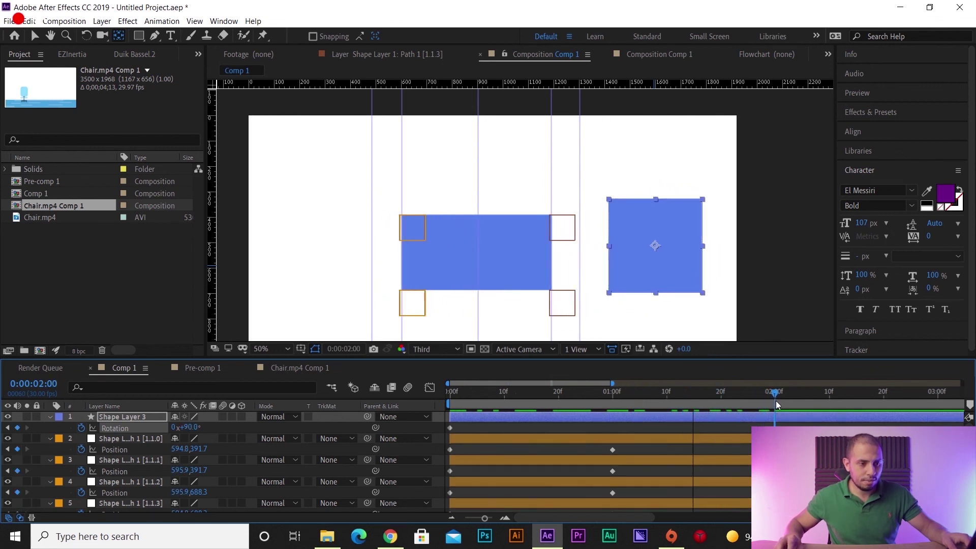
{"action": "left_click_drag", "start_coordinate": [707, 405], "coordinate": [405, 414]}
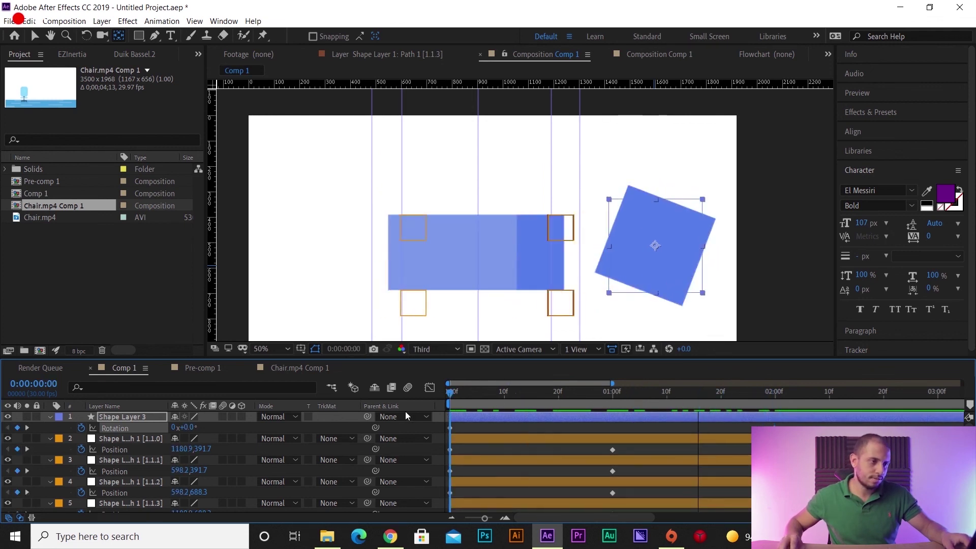
{"action": "left_click", "coordinate": [493, 428]}
{"action": "key", "text": "space"}
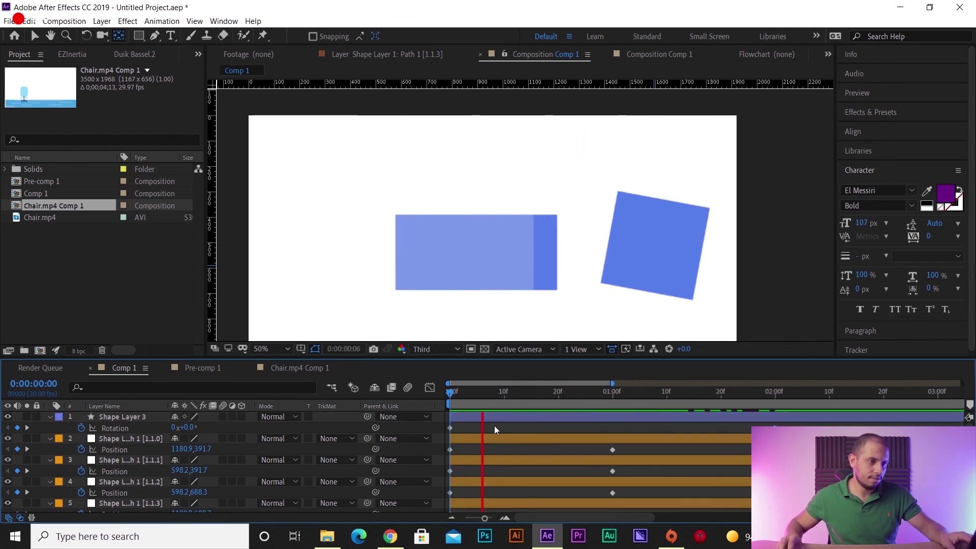